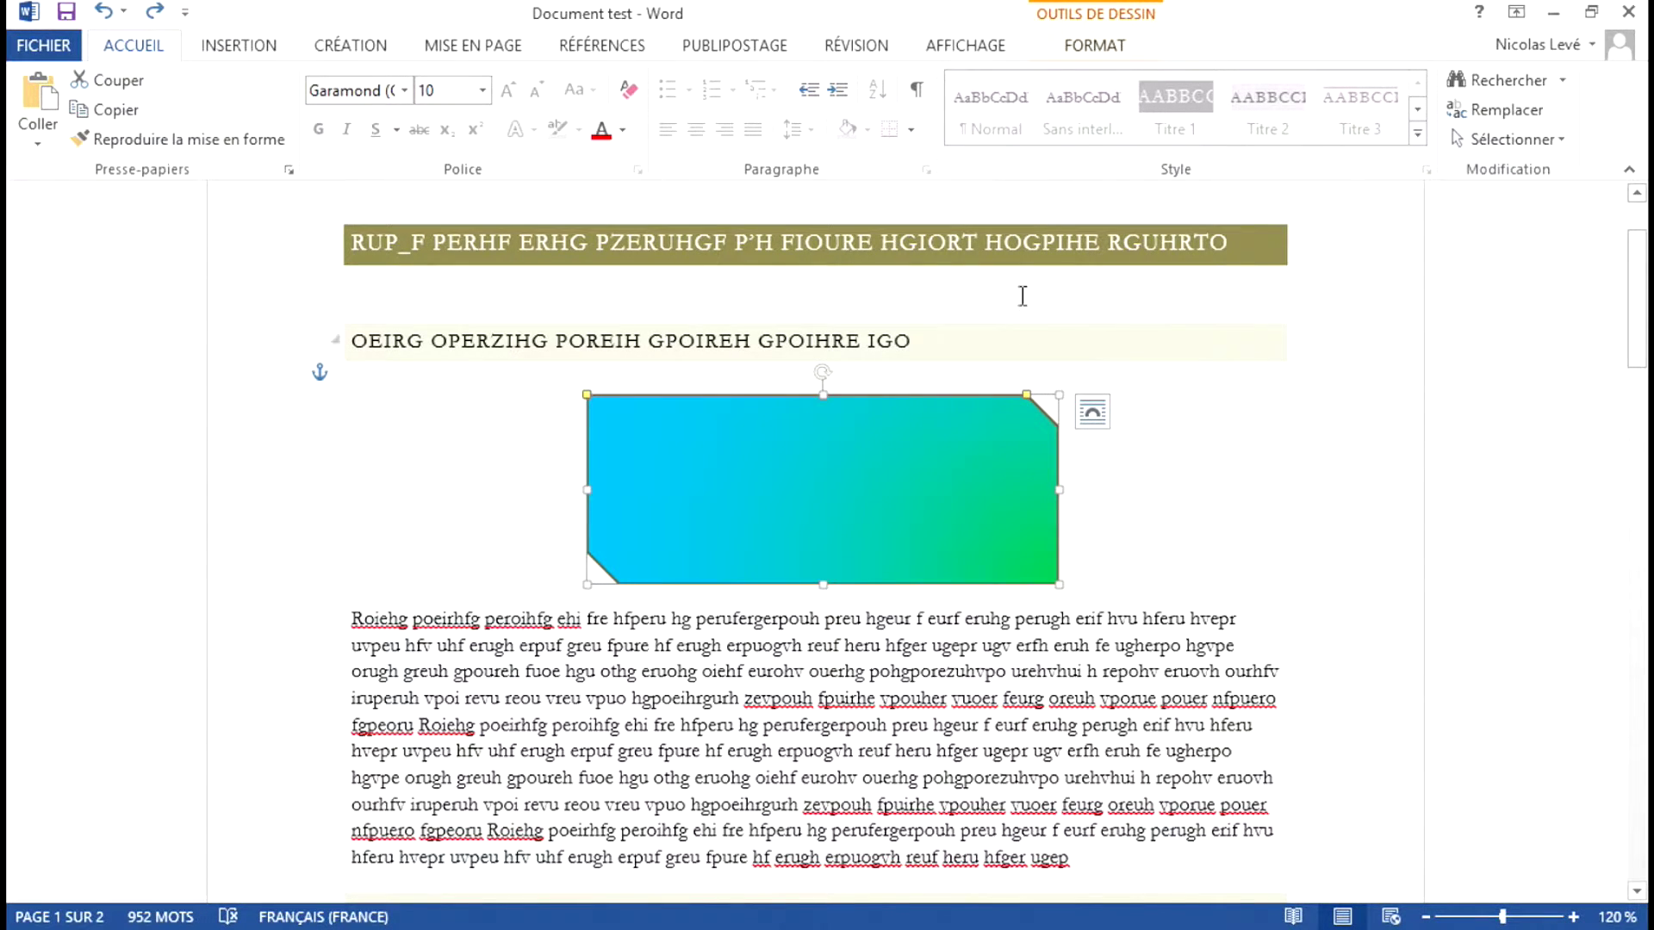
Bring up the Remplissage fill menu for the gradient-filled snipped-corner rectangle
{"action": "left_click", "coordinate": [1091, 46]}
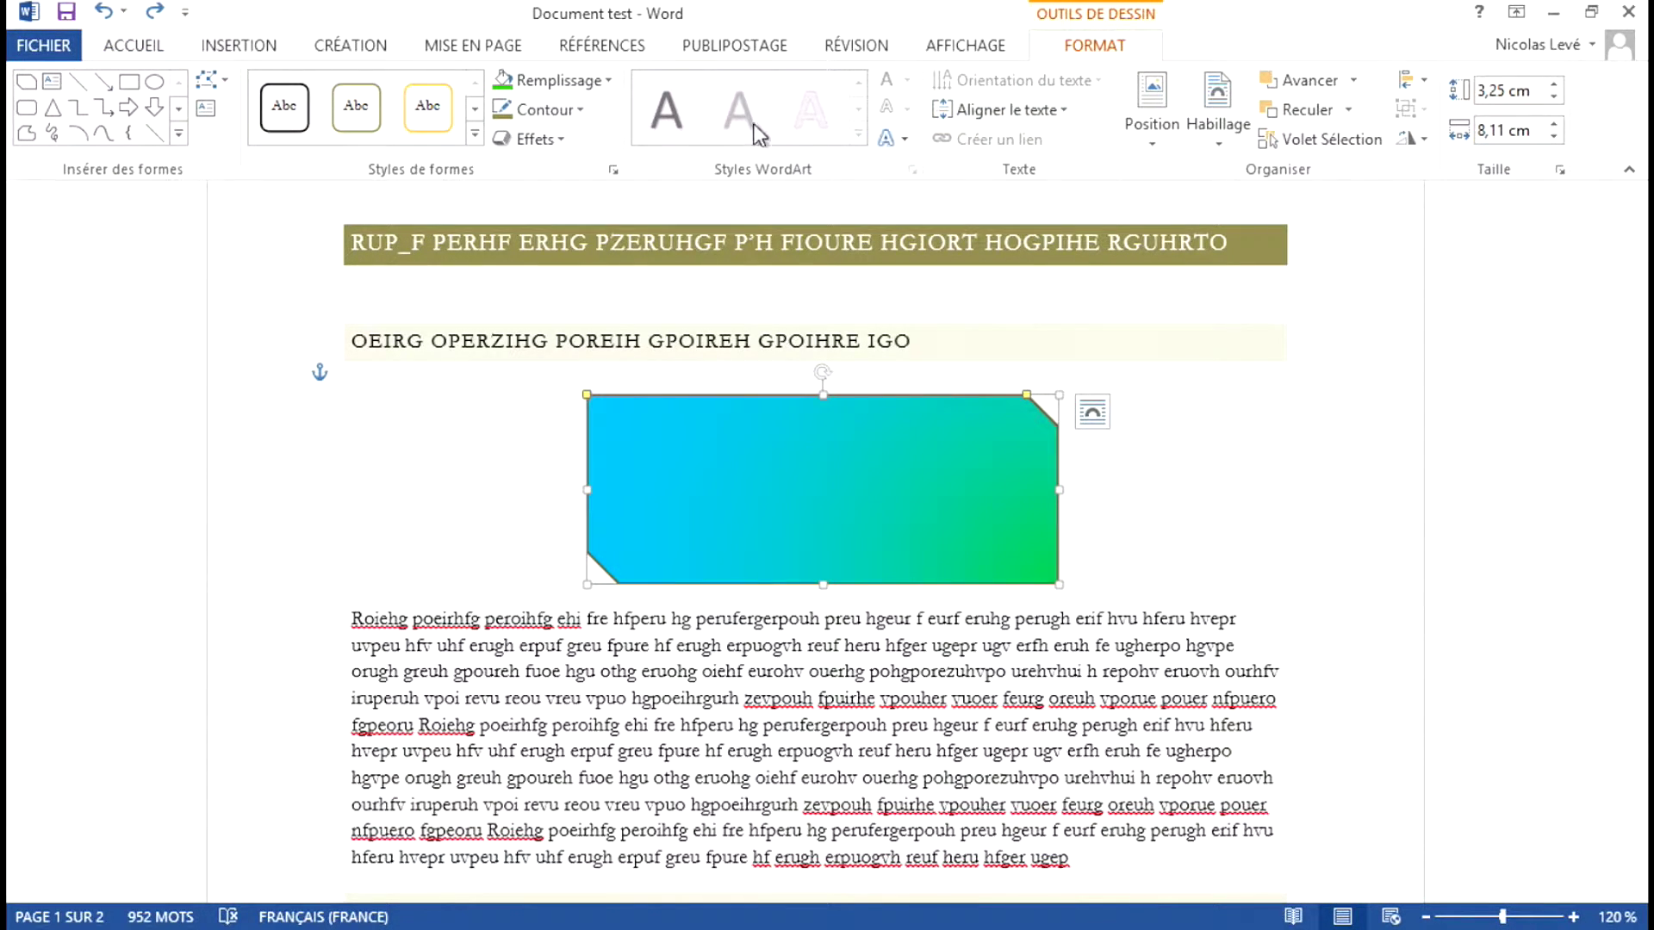
{"action": "left_click", "coordinate": [575, 82]}
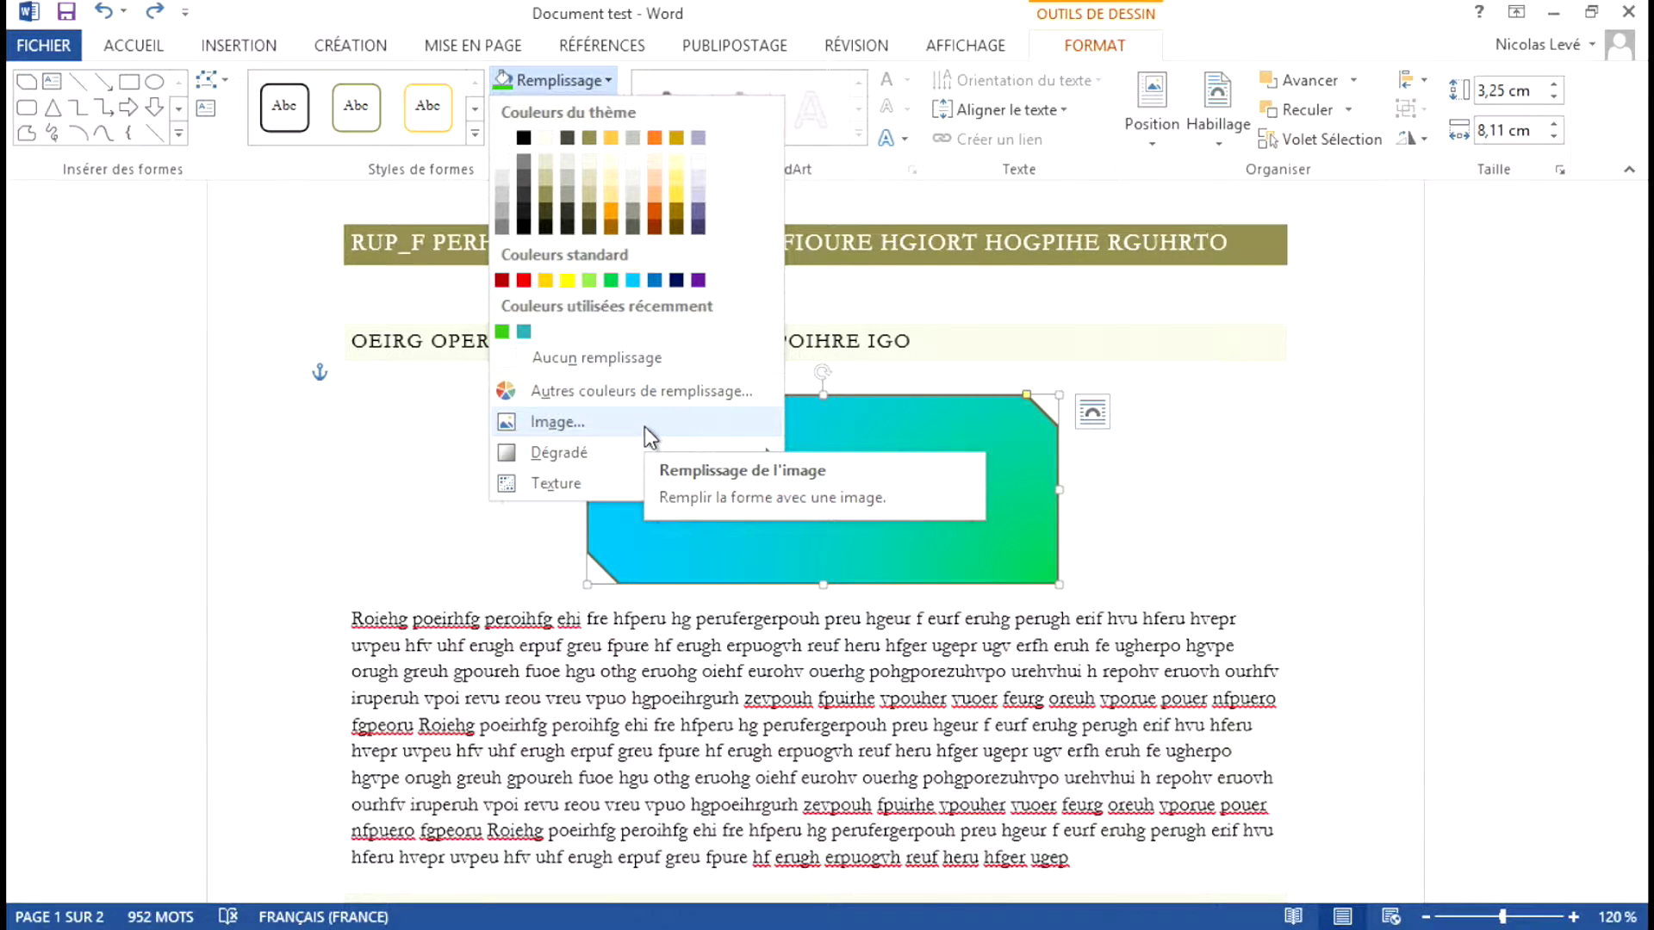
Fill the snipped-corner rectangle with the slrOR picture from file, then deselect it
{"action": "left_click", "coordinate": [644, 427]}
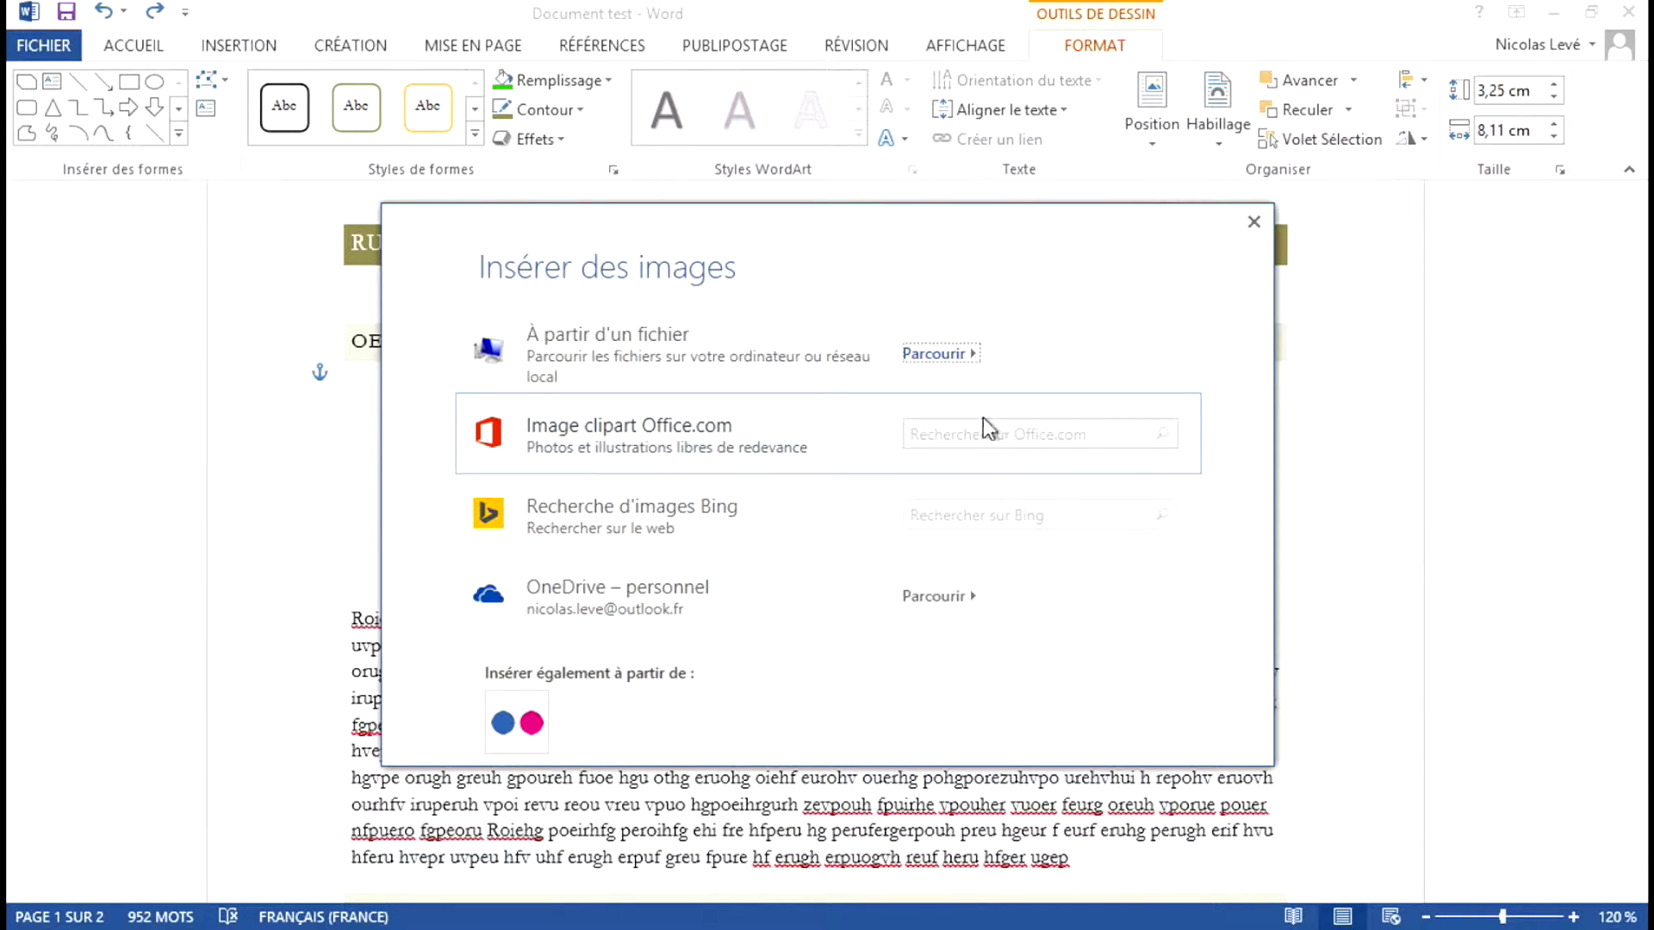
{"action": "left_click", "coordinate": [945, 361]}
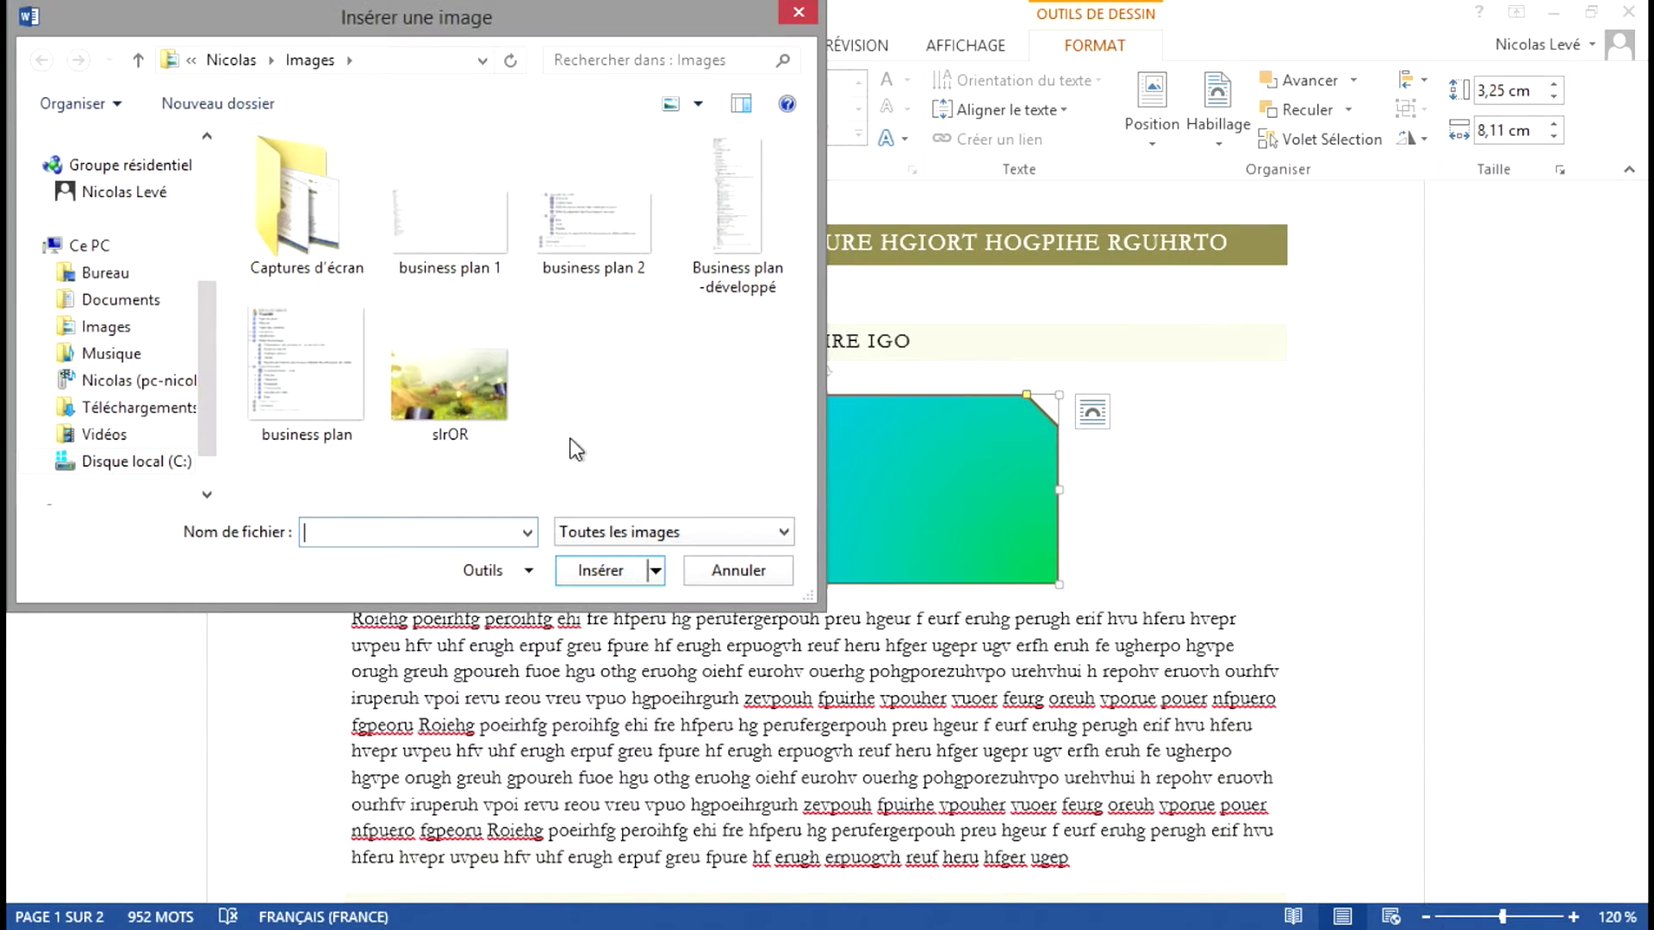
{"action": "double_click", "coordinate": [436, 389]}
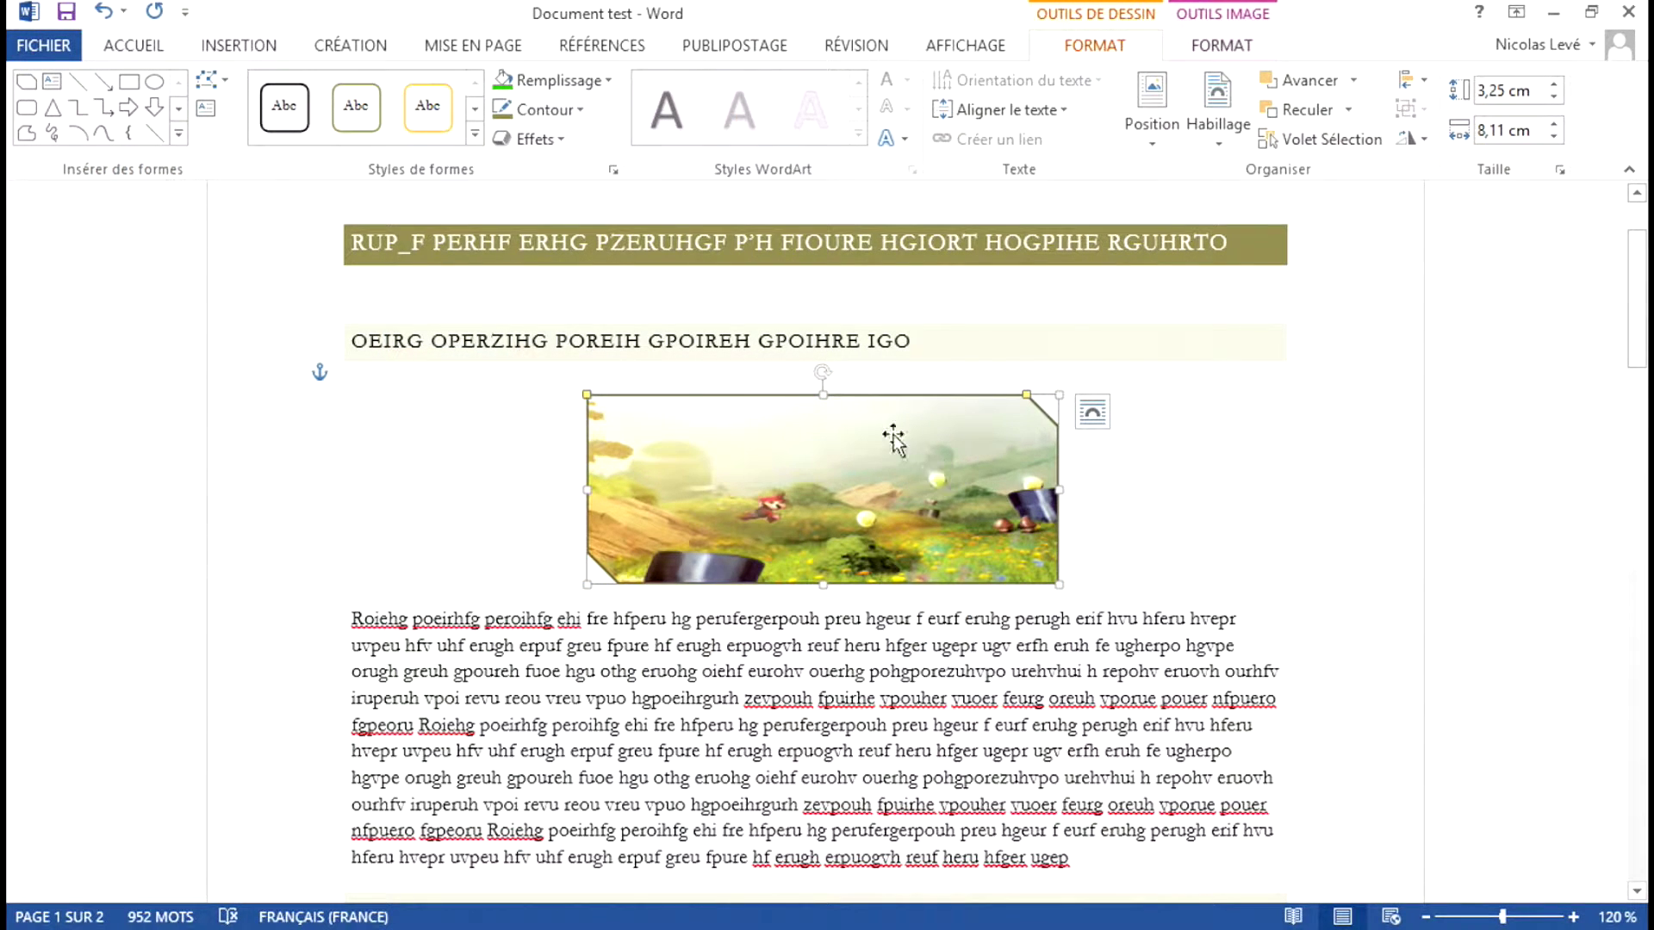
{"action": "left_click", "coordinate": [1213, 556]}
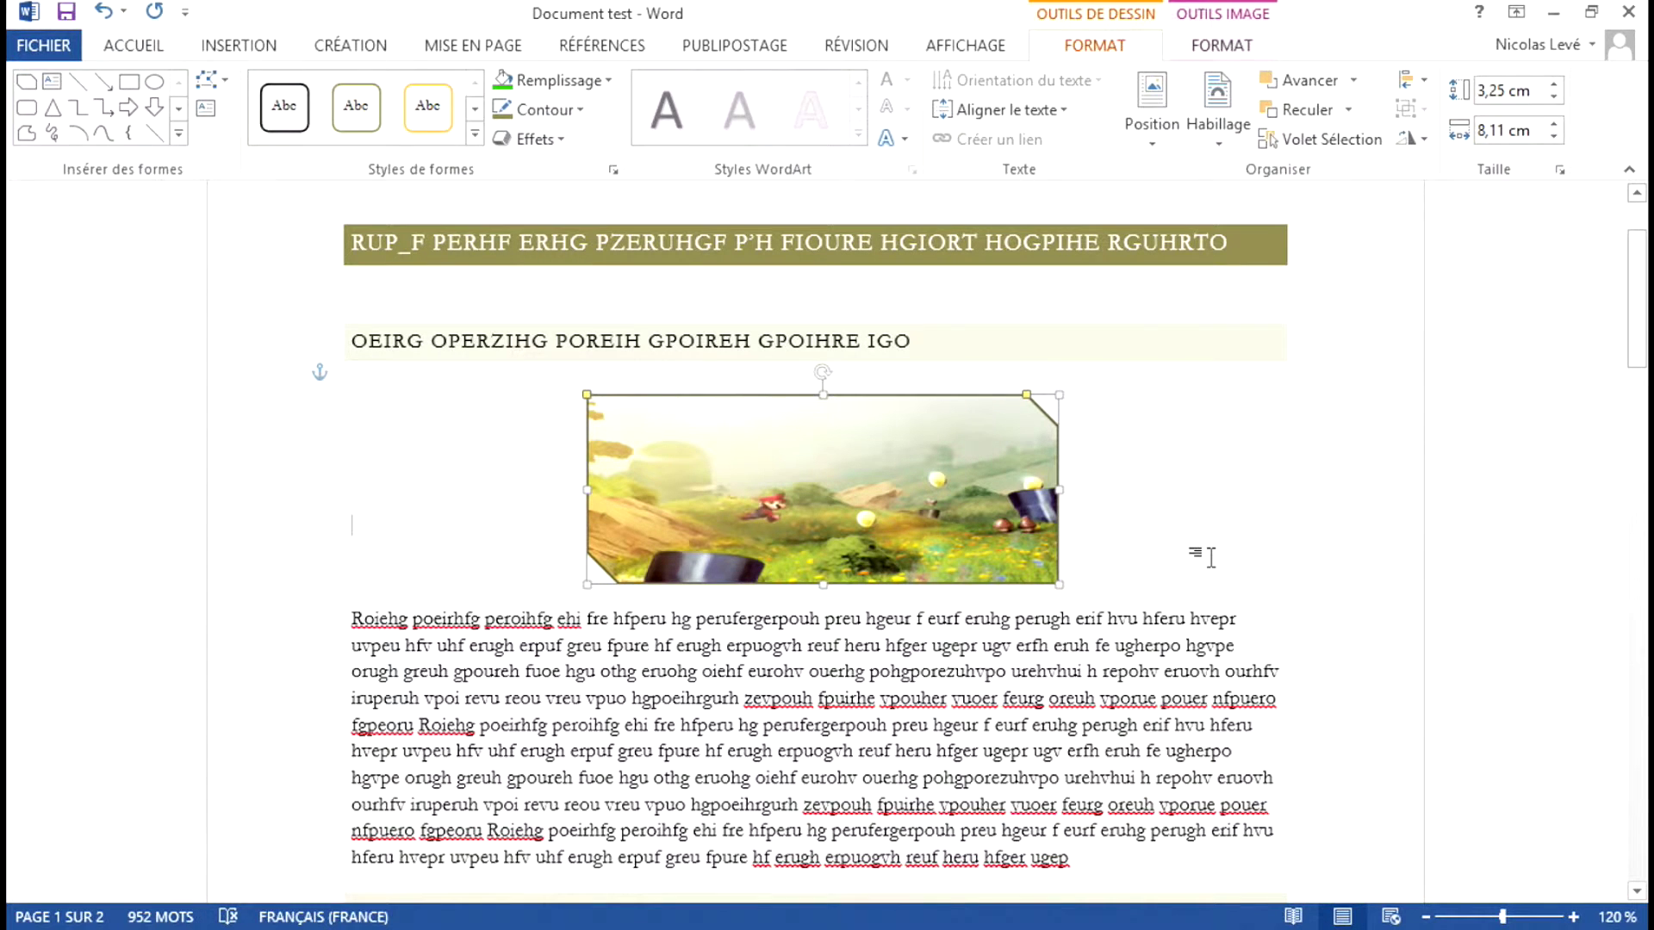
Replace the rectangle's slrOR picture fill with the water-droplets texture
{"action": "left_click", "coordinate": [886, 483]}
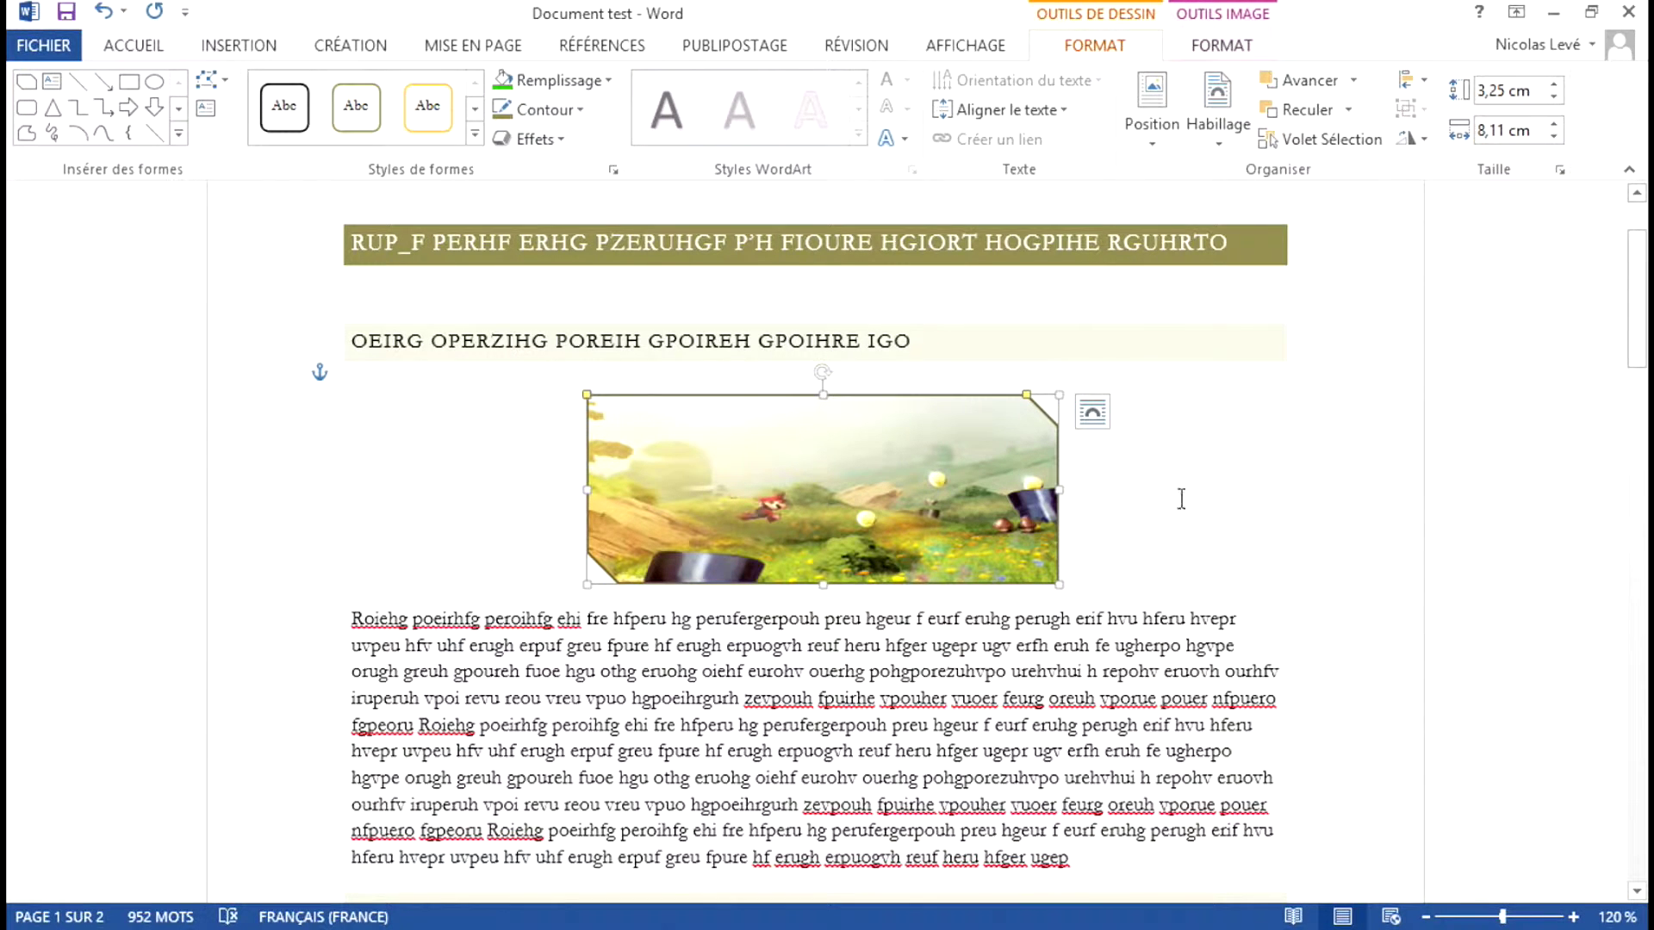
{"action": "left_click", "coordinate": [597, 77]}
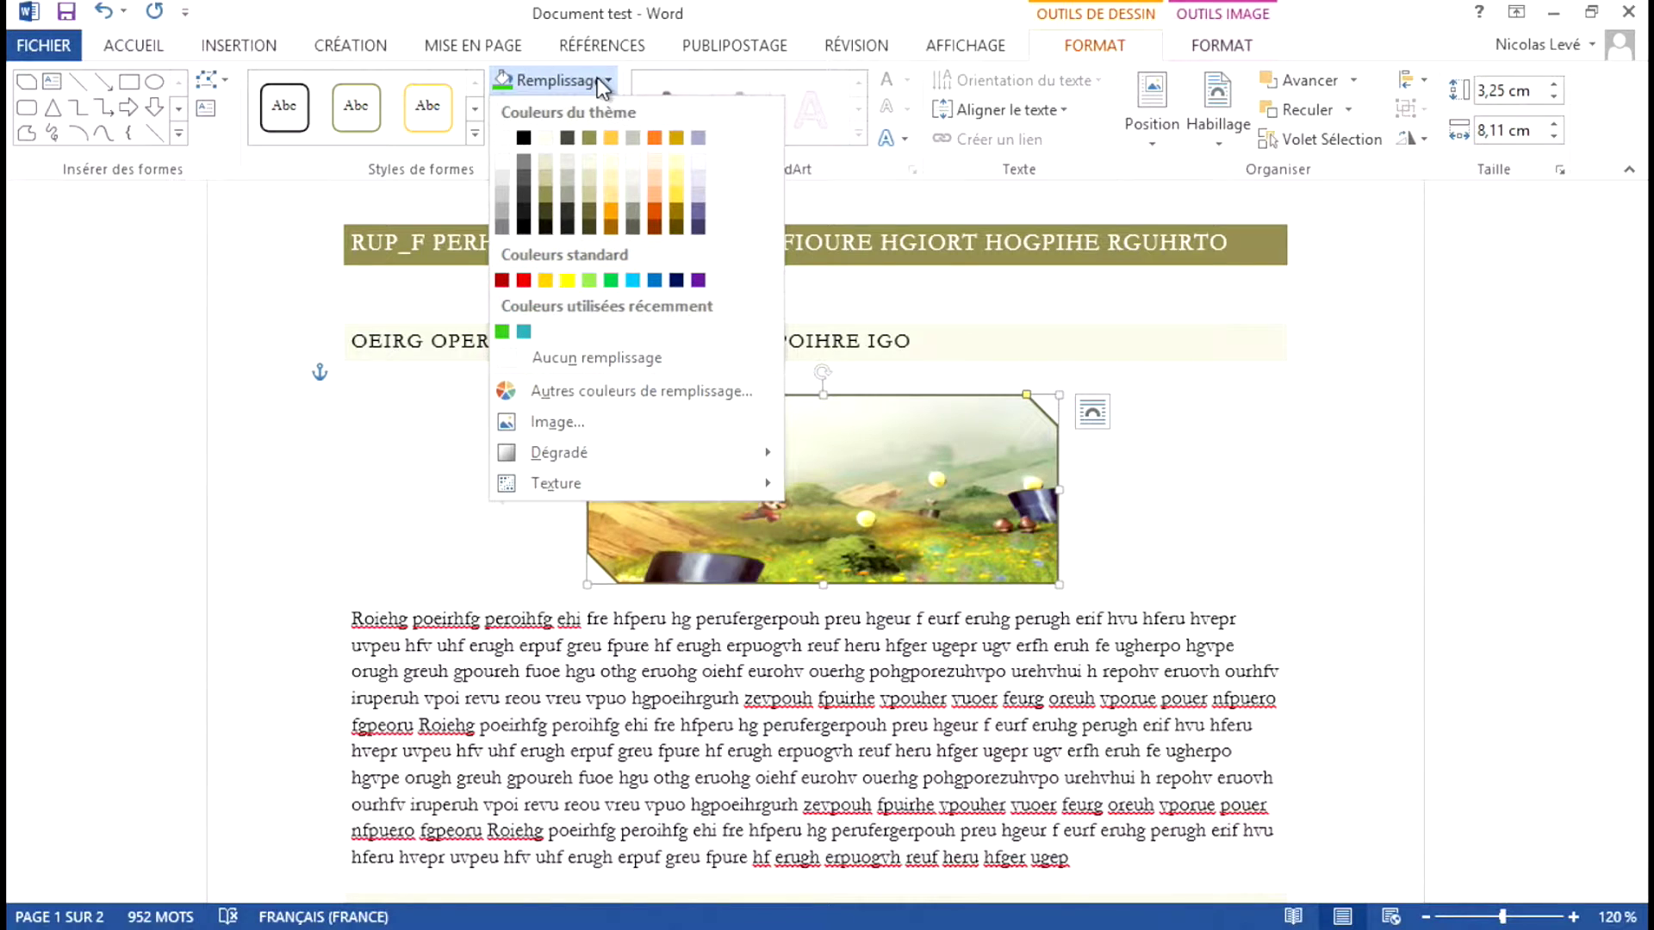
{"action": "mouse_move", "coordinate": [556, 482]}
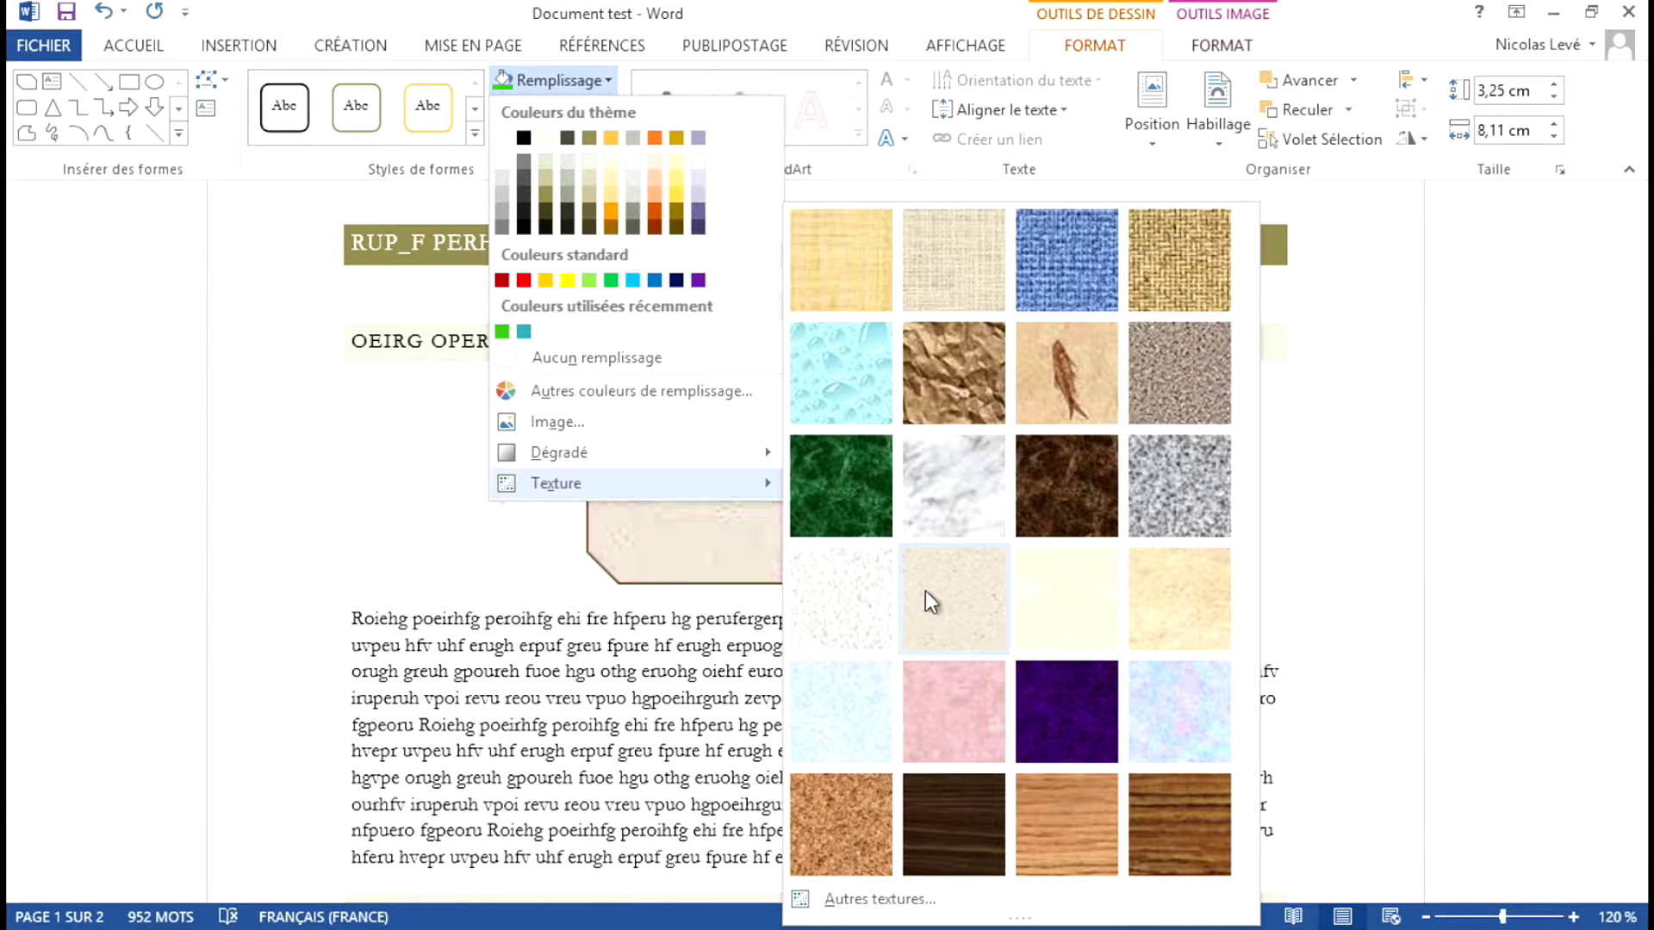
{"action": "left_click", "coordinate": [839, 381]}
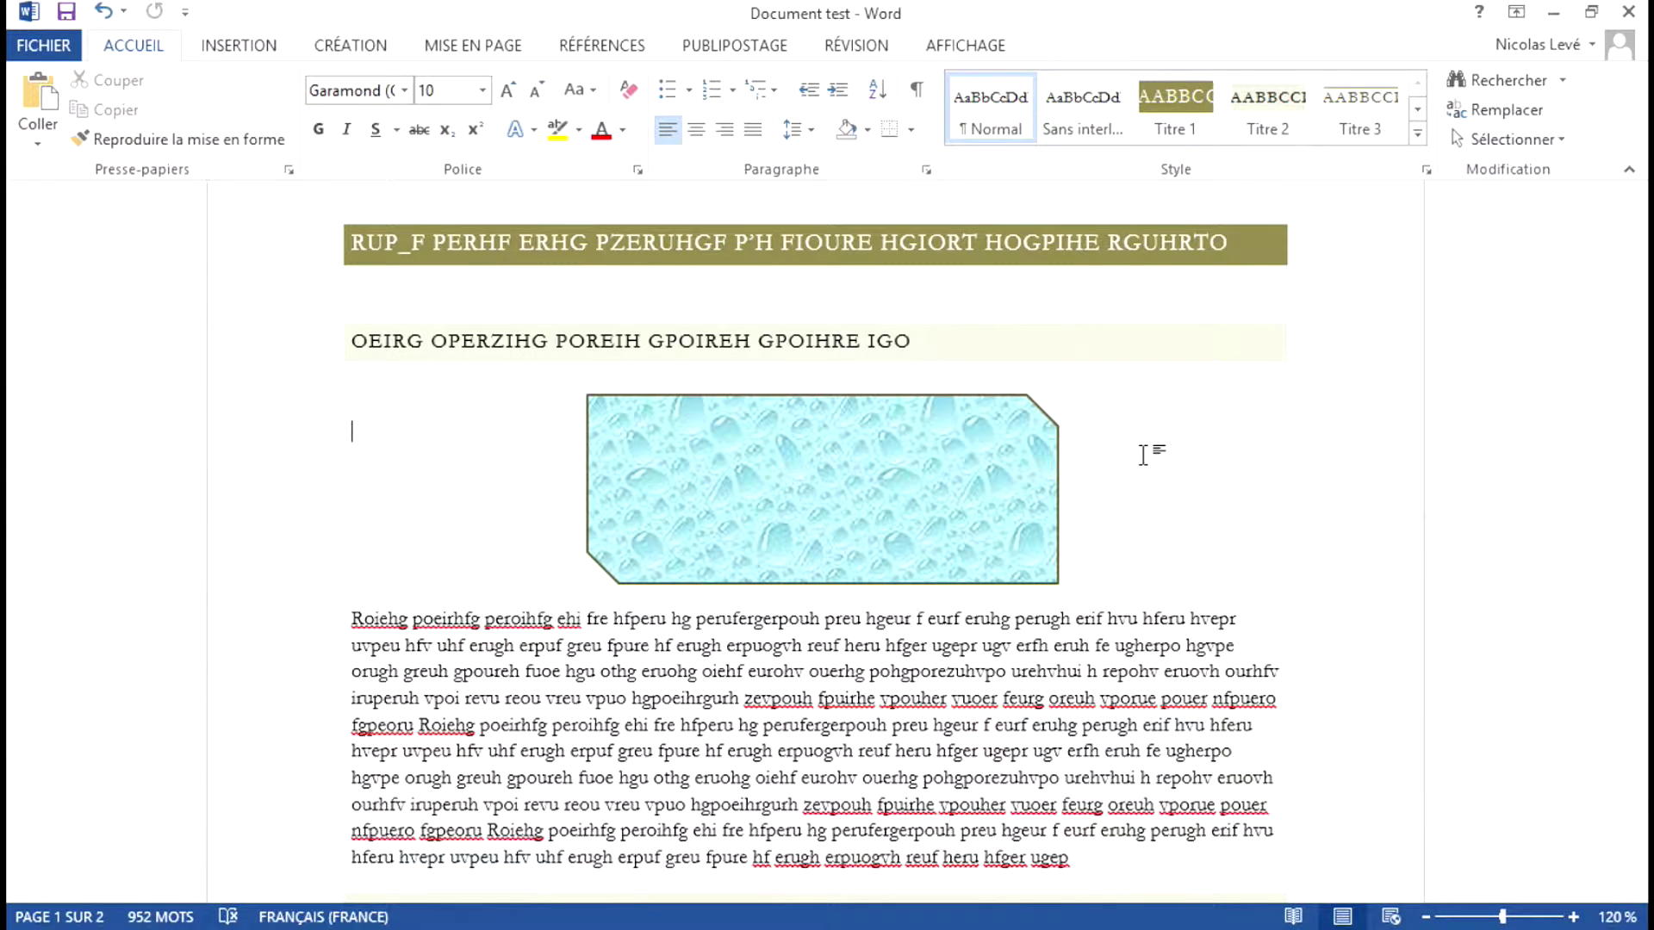
{"action": "left_click", "coordinate": [958, 538]}
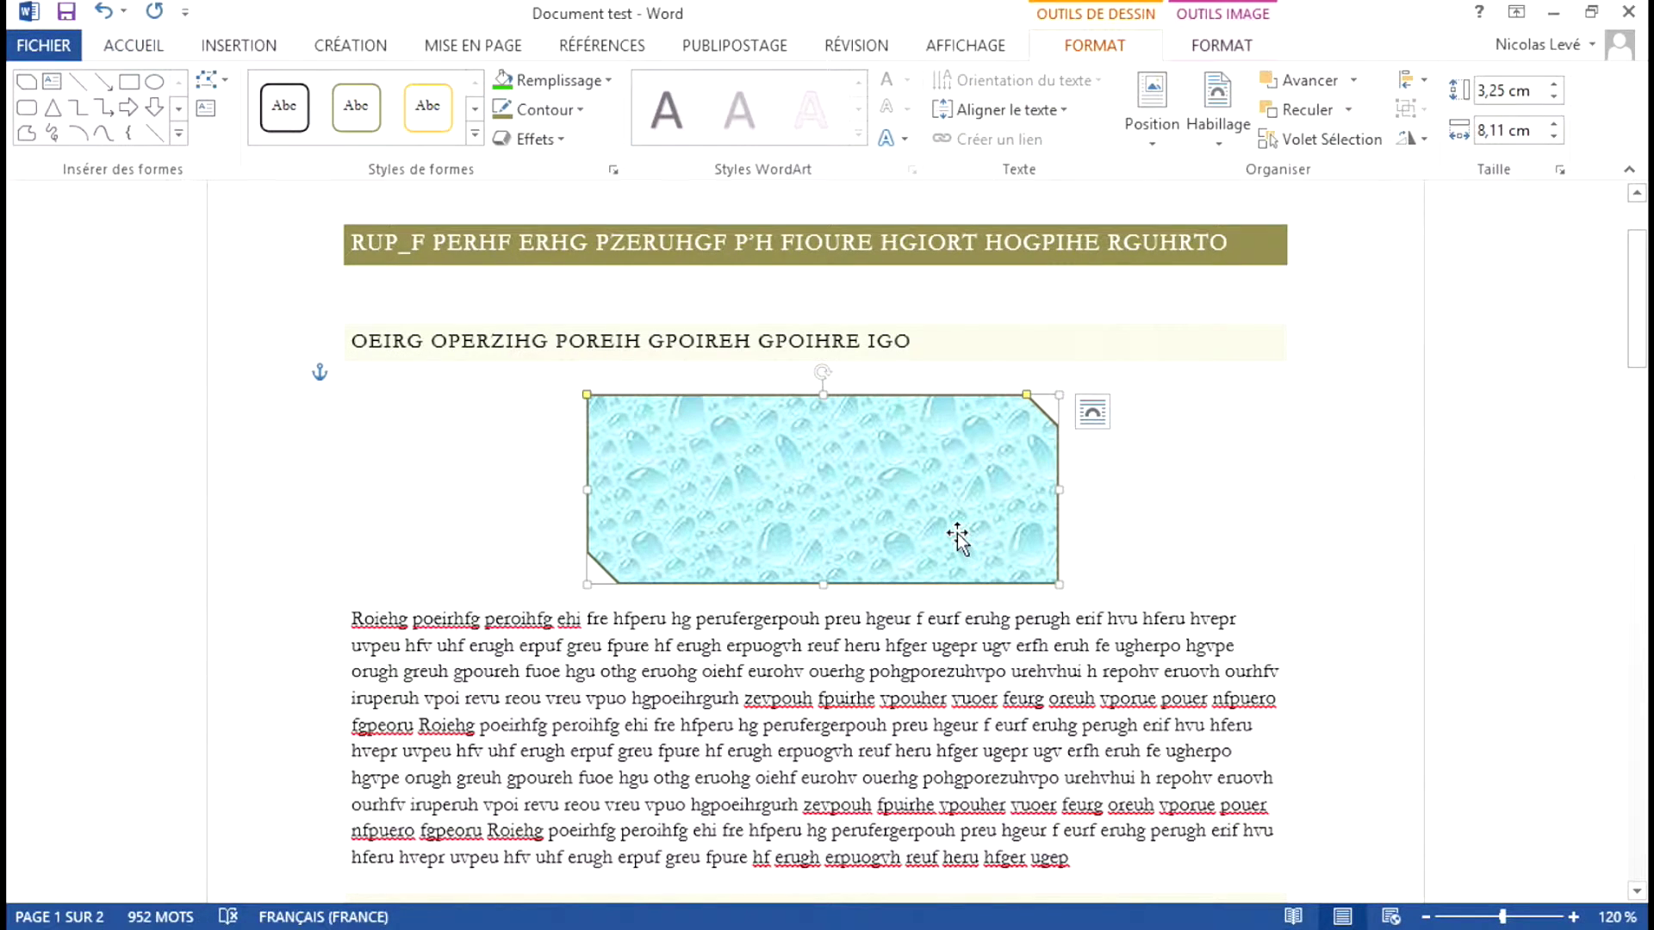
Refill the rectangle with slrOR using Autres textures… and the Fichier… button
{"action": "left_click", "coordinate": [603, 81]}
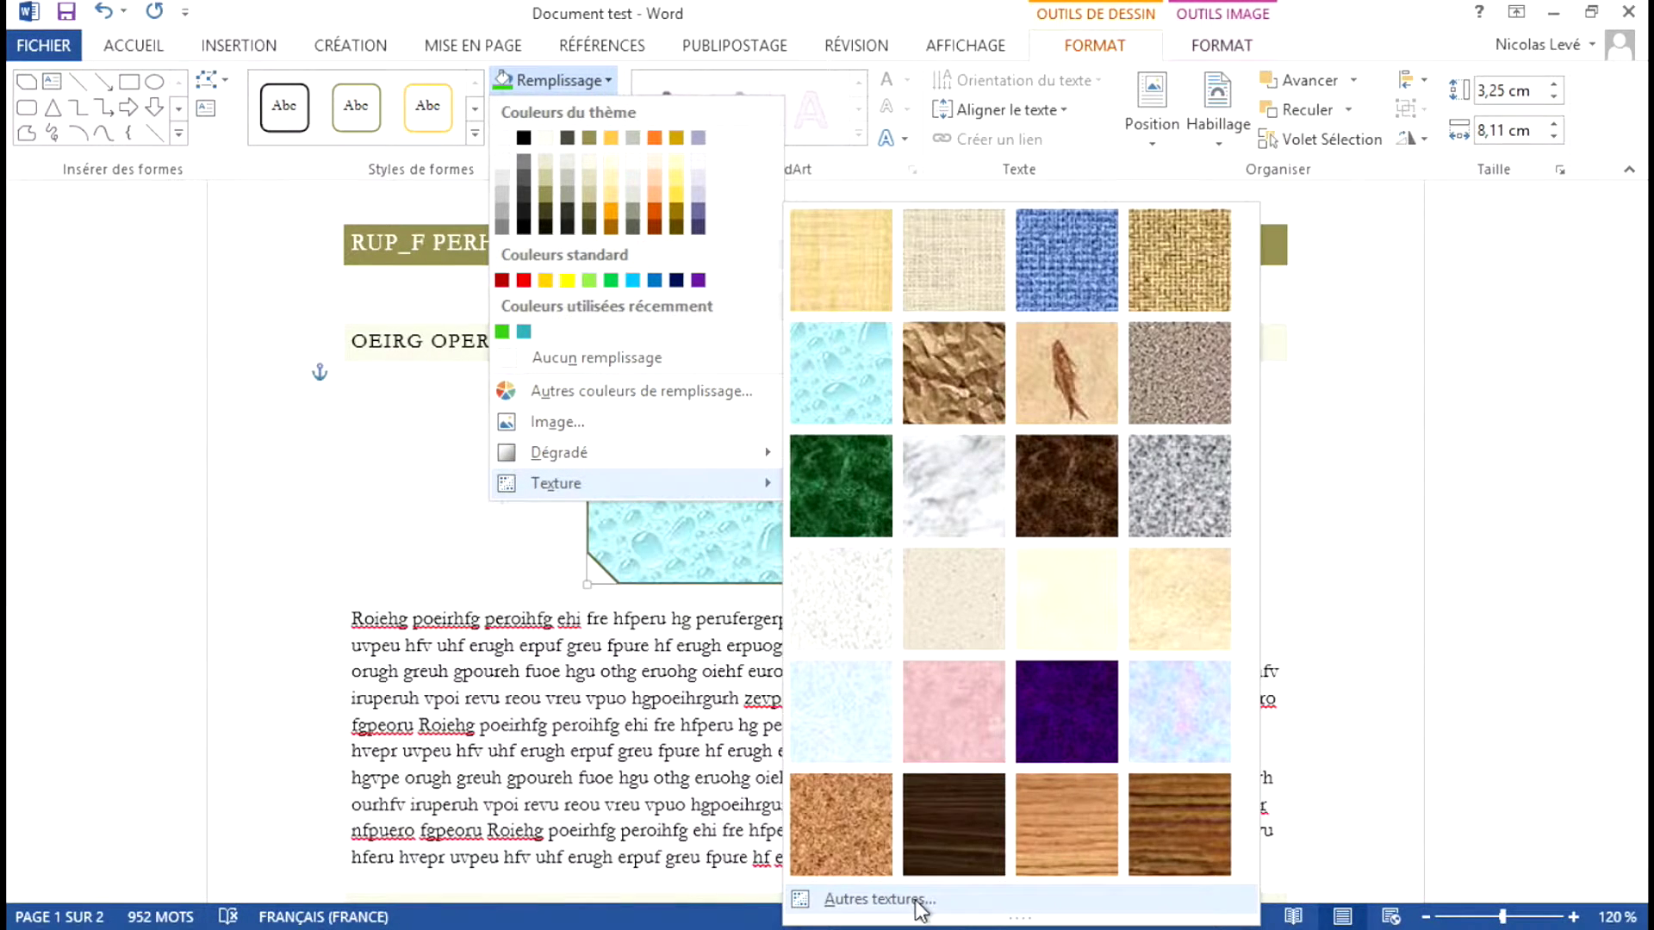
{"action": "left_click", "coordinate": [921, 903]}
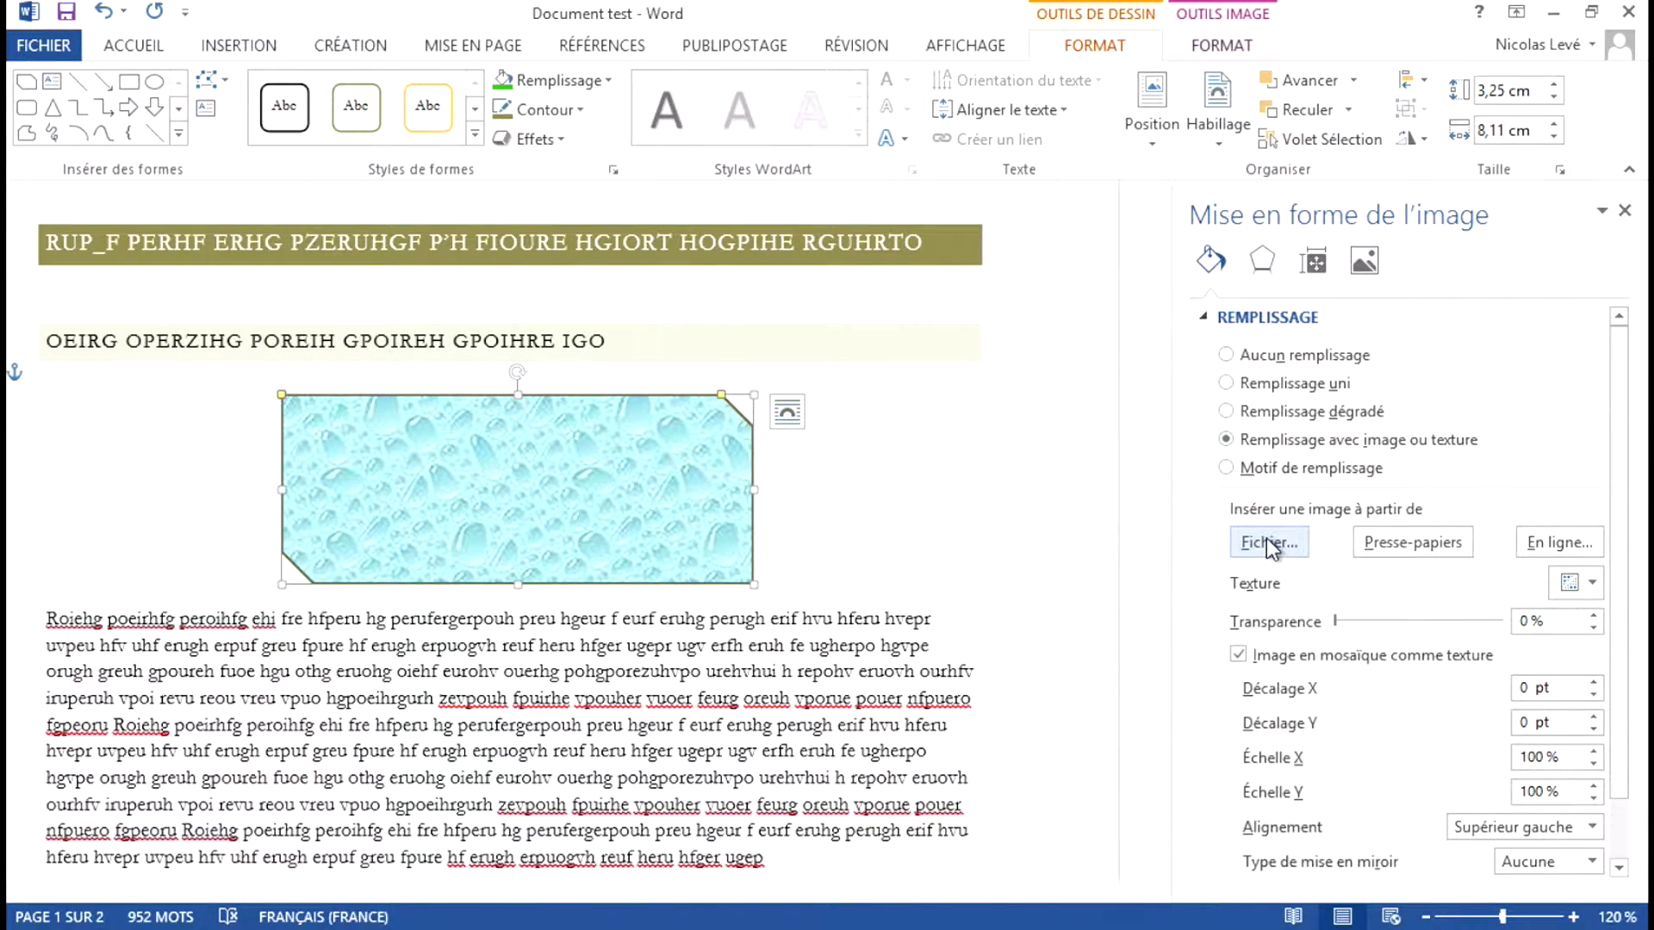
{"action": "left_click", "coordinate": [1266, 537]}
{"action": "left_click", "coordinate": [469, 385]}
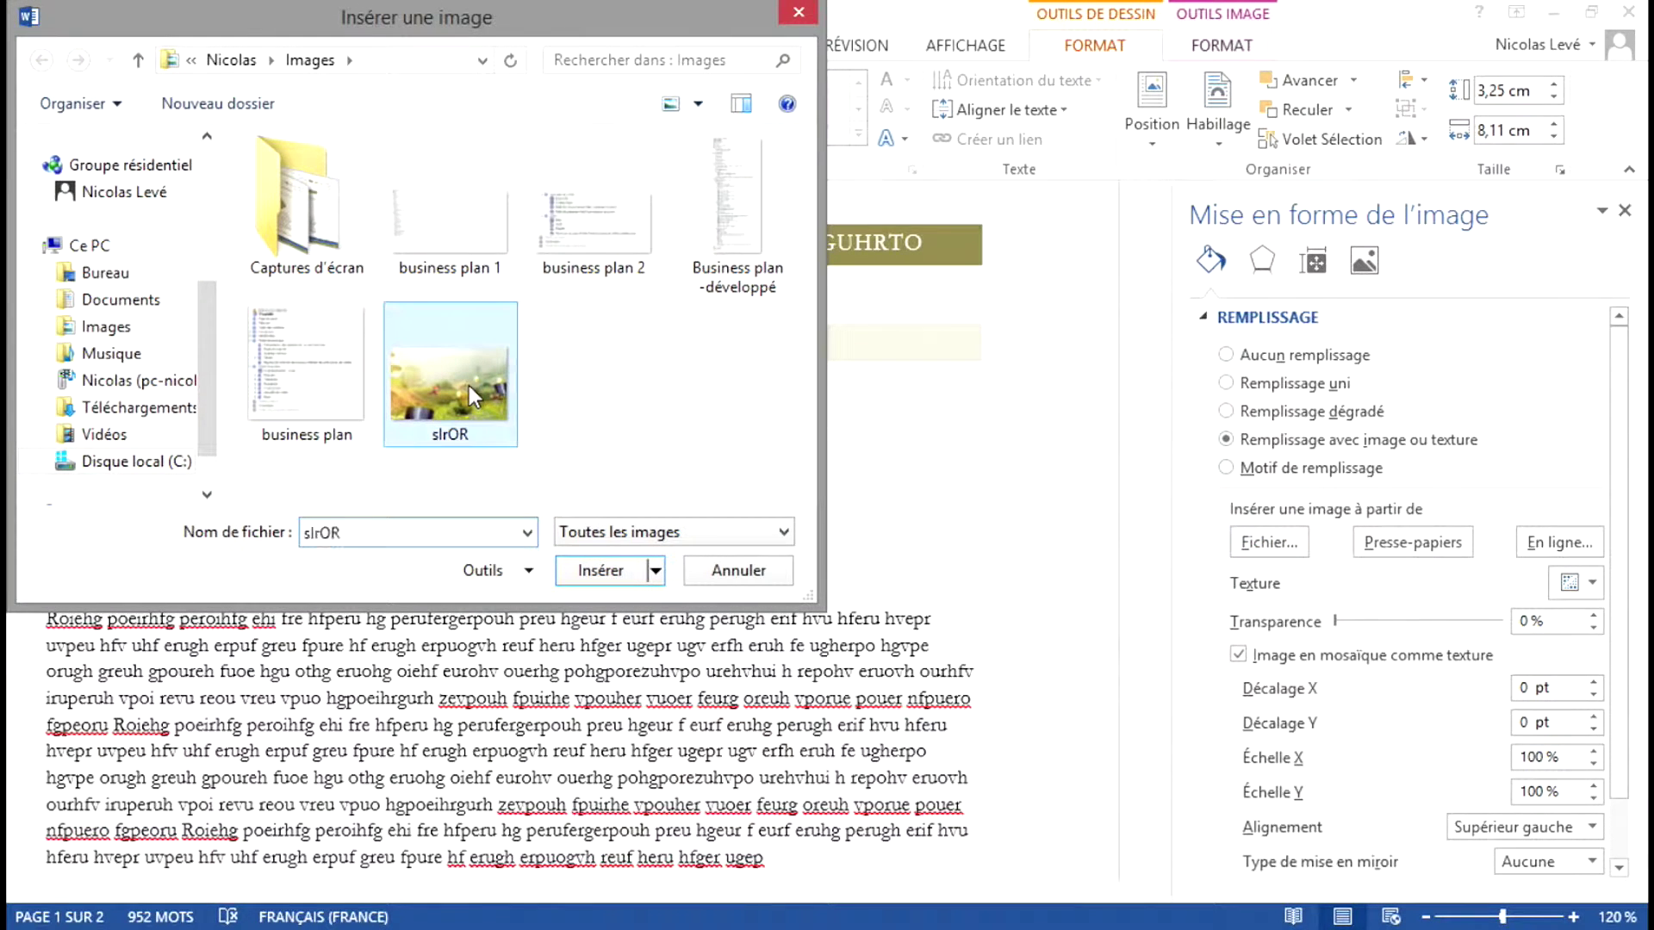
{"action": "left_click", "coordinate": [600, 570]}
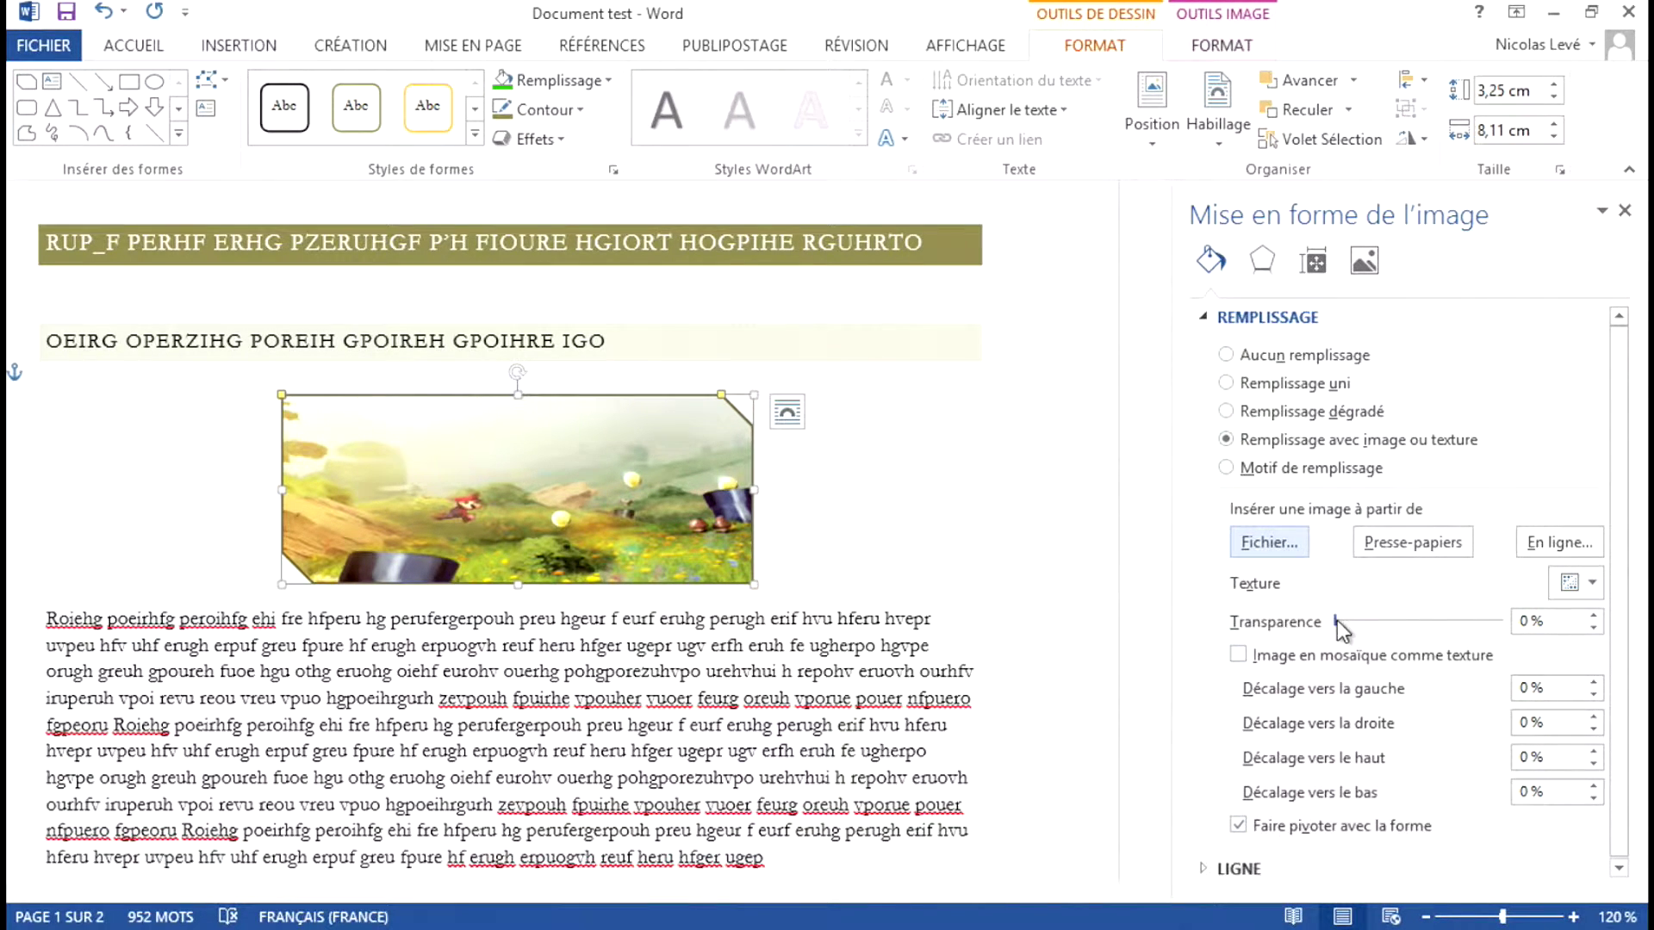
{"action": "left_click", "coordinate": [1409, 621]}
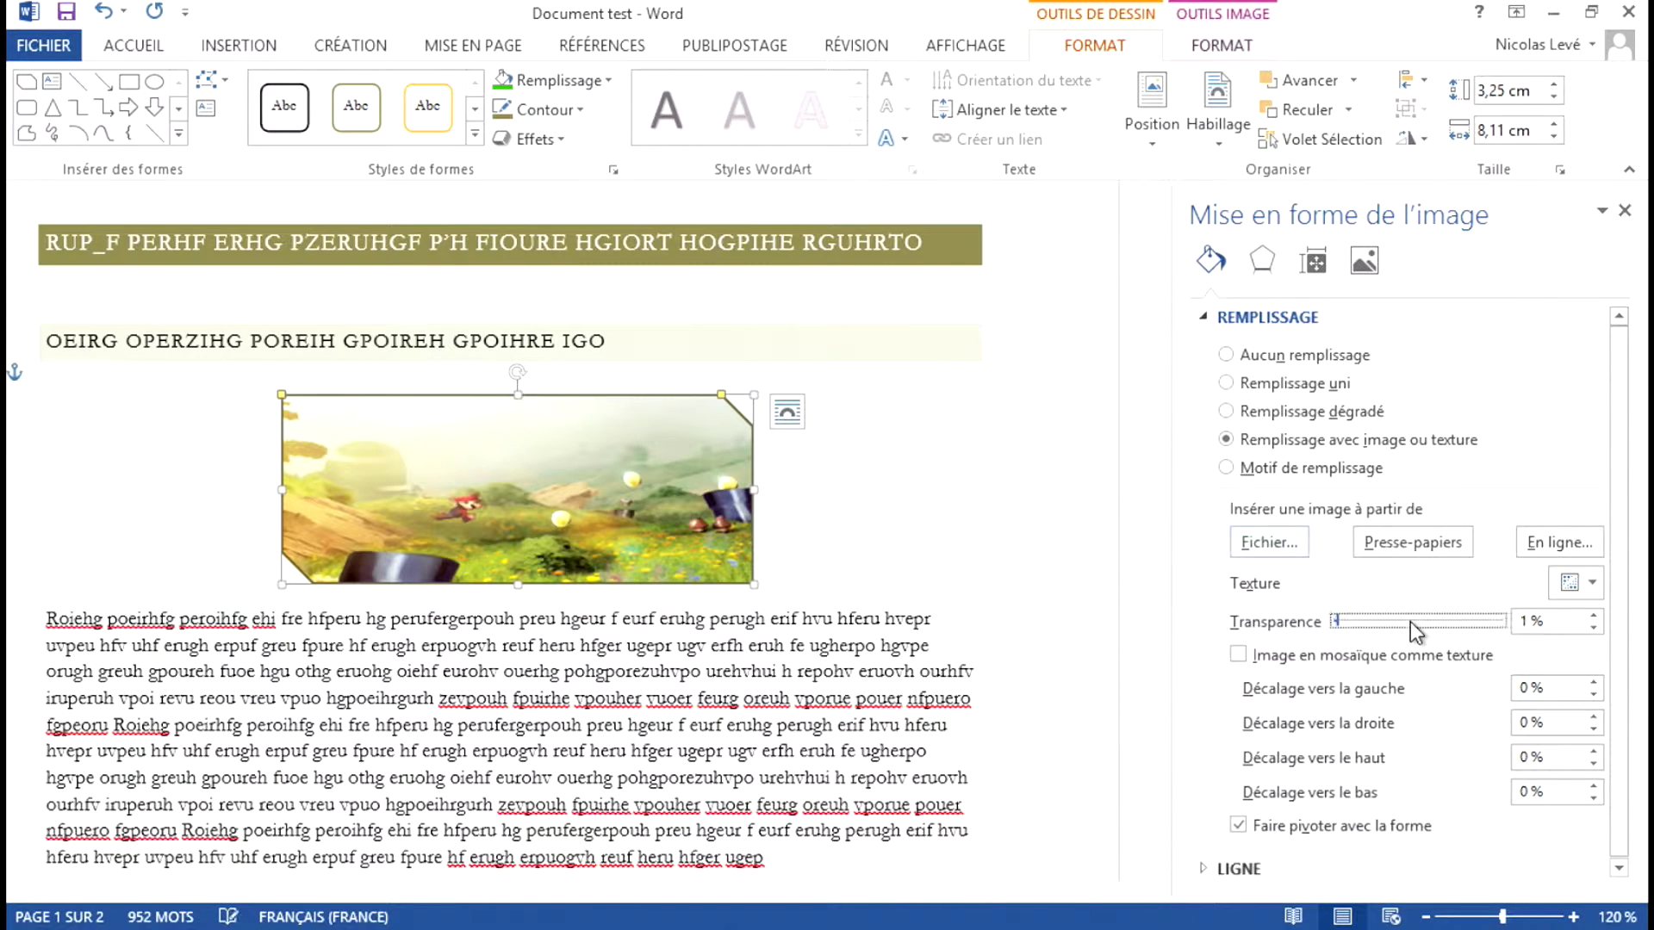
{"action": "left_click_drag", "start_coordinate": [1356, 622], "coordinate": [1413, 620]}
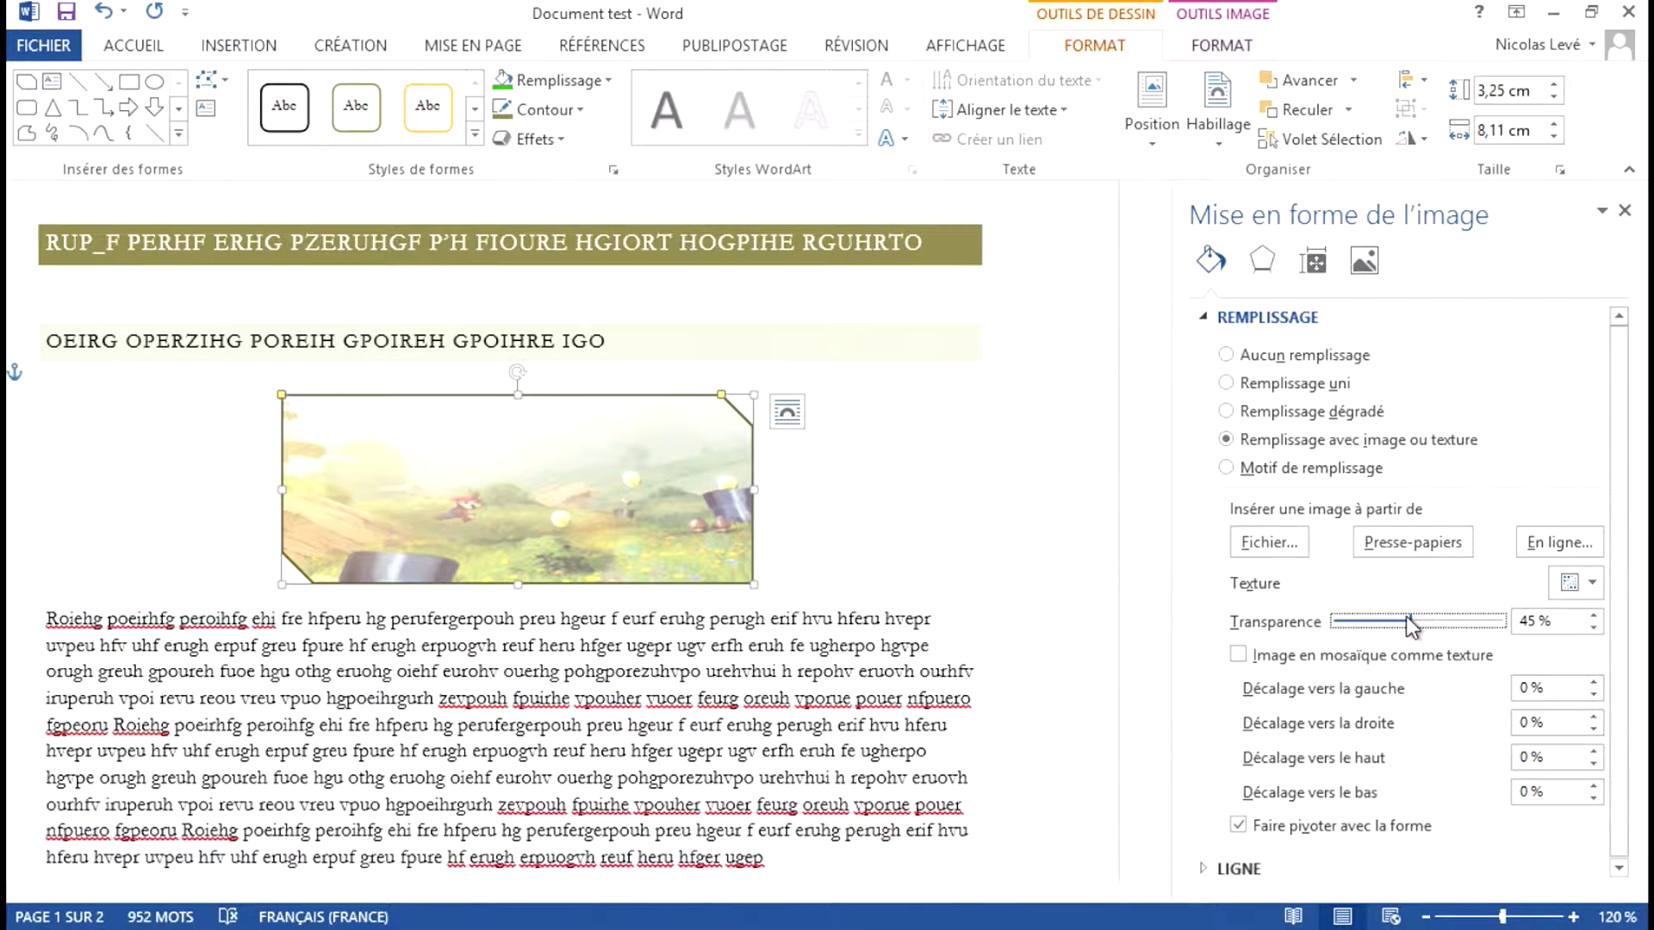
{"action": "left_click_drag", "start_coordinate": [1404, 617], "coordinate": [1304, 617]}
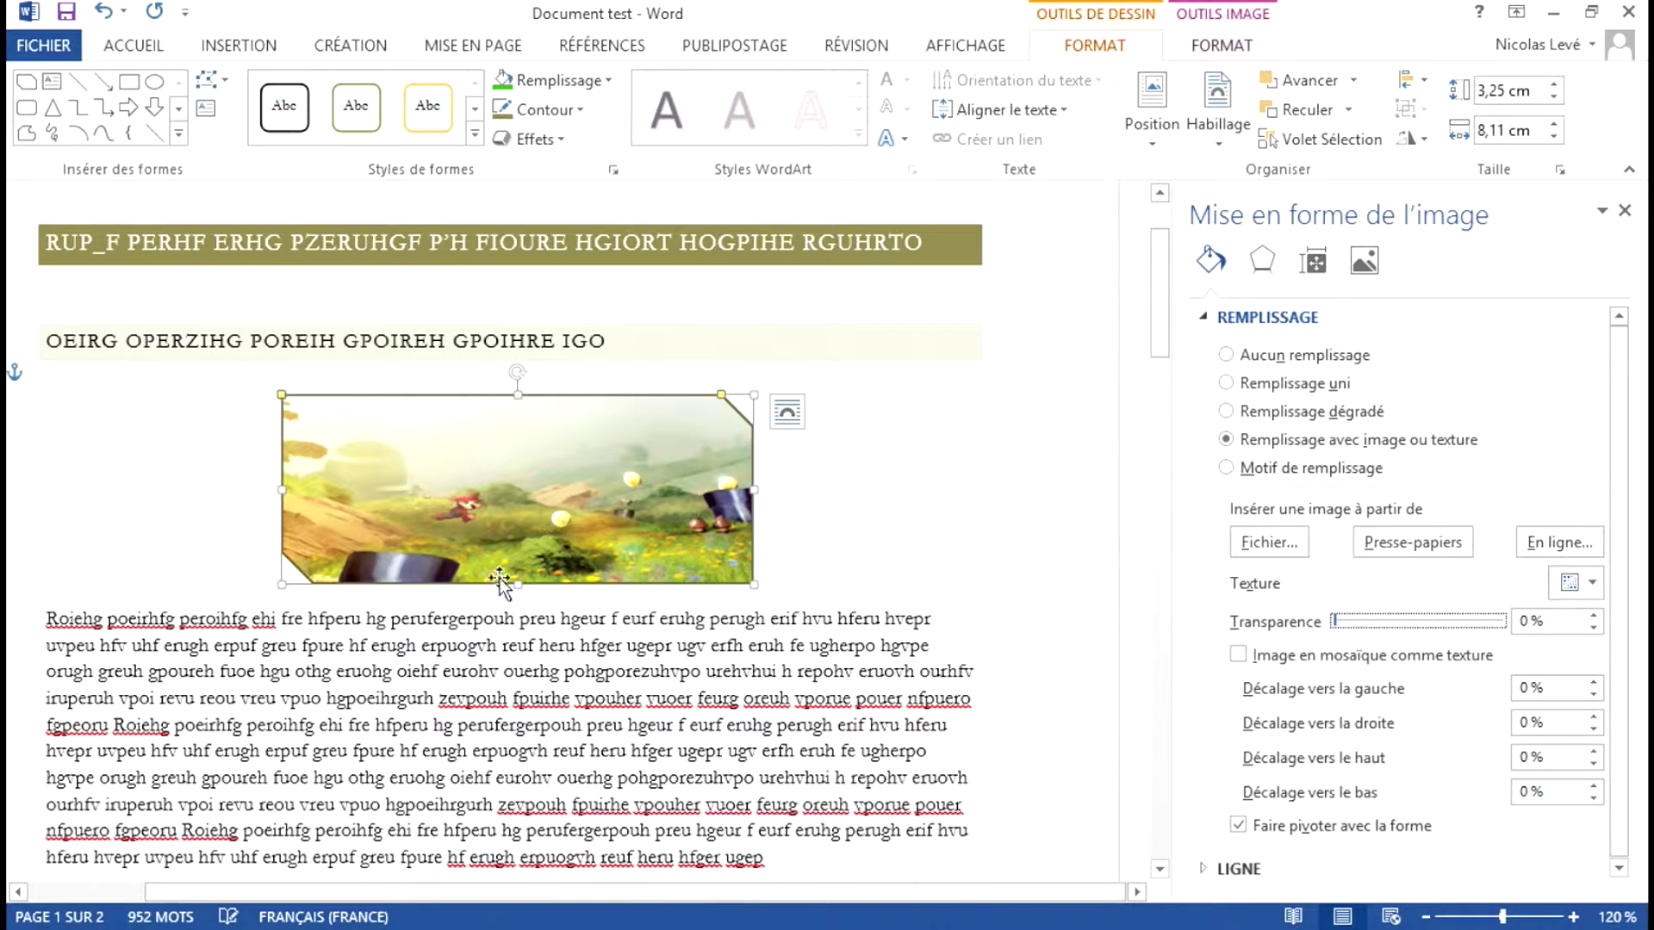
Inset the slrOR picture fill with a 27 % left offset and 3 % right offset
{"action": "left_click", "coordinate": [1594, 689]}
{"action": "left_click", "coordinate": [1594, 689]}
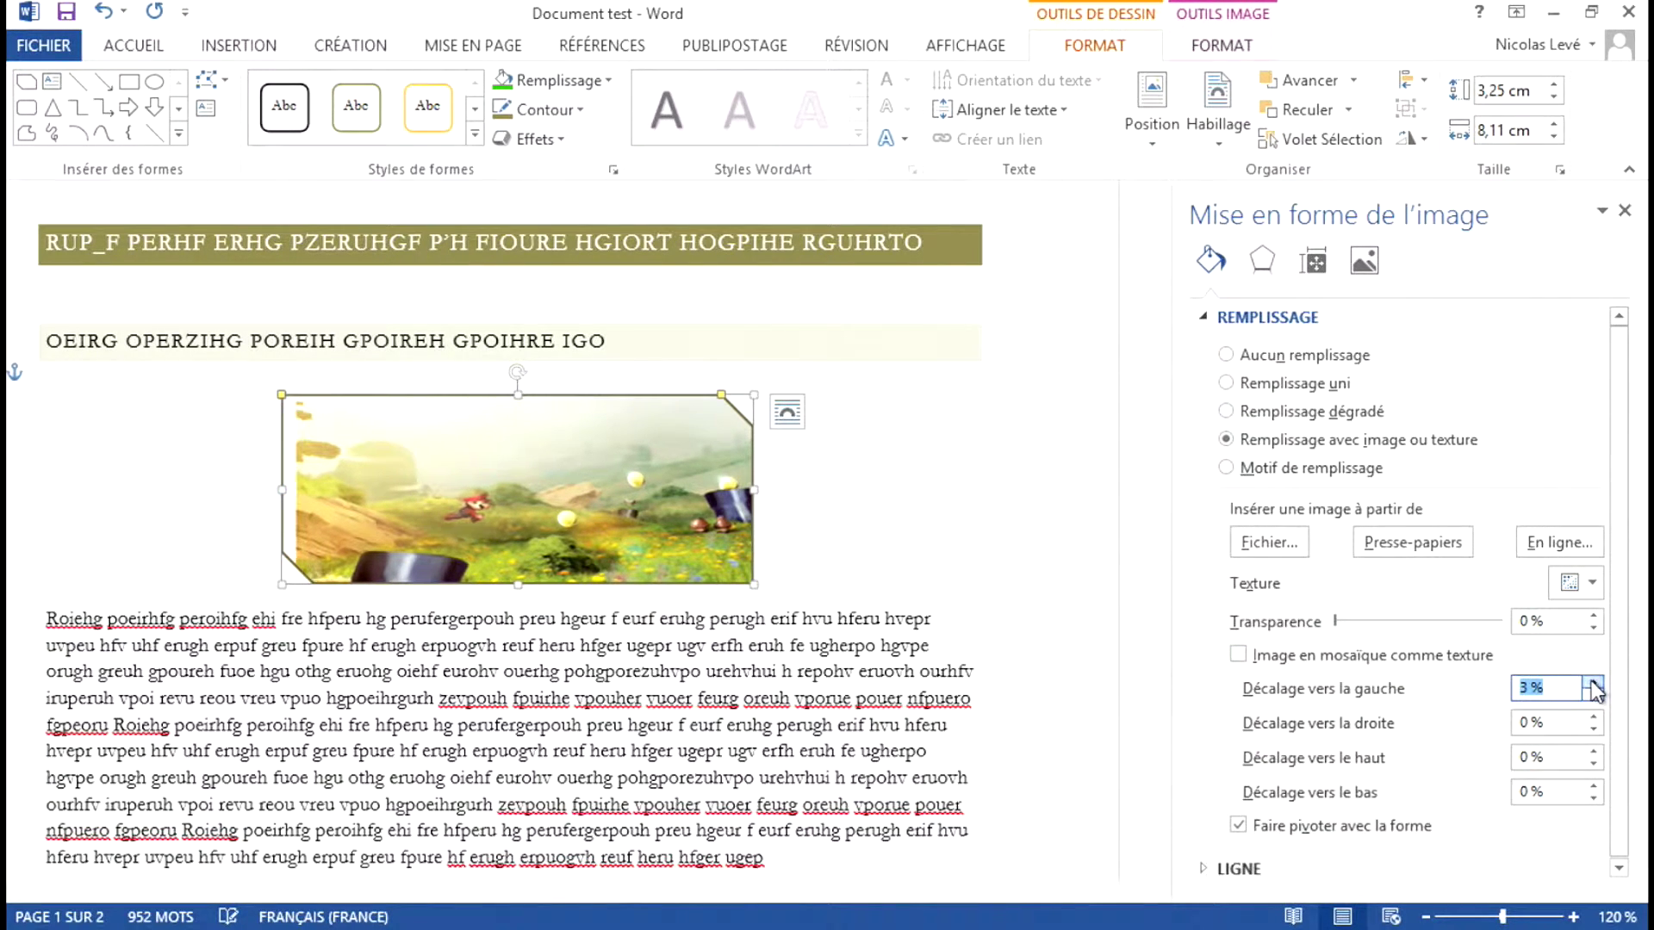
{"action": "left_click", "coordinate": [1595, 690]}
{"action": "left_click", "coordinate": [1594, 689]}
{"action": "left_click", "coordinate": [1594, 690]}
{"action": "left_click", "coordinate": [1595, 689]}
{"action": "left_click", "coordinate": [1594, 690]}
{"action": "left_click", "coordinate": [1594, 689]}
{"action": "left_click", "coordinate": [1594, 689]}
{"action": "left_click", "coordinate": [1595, 689]}
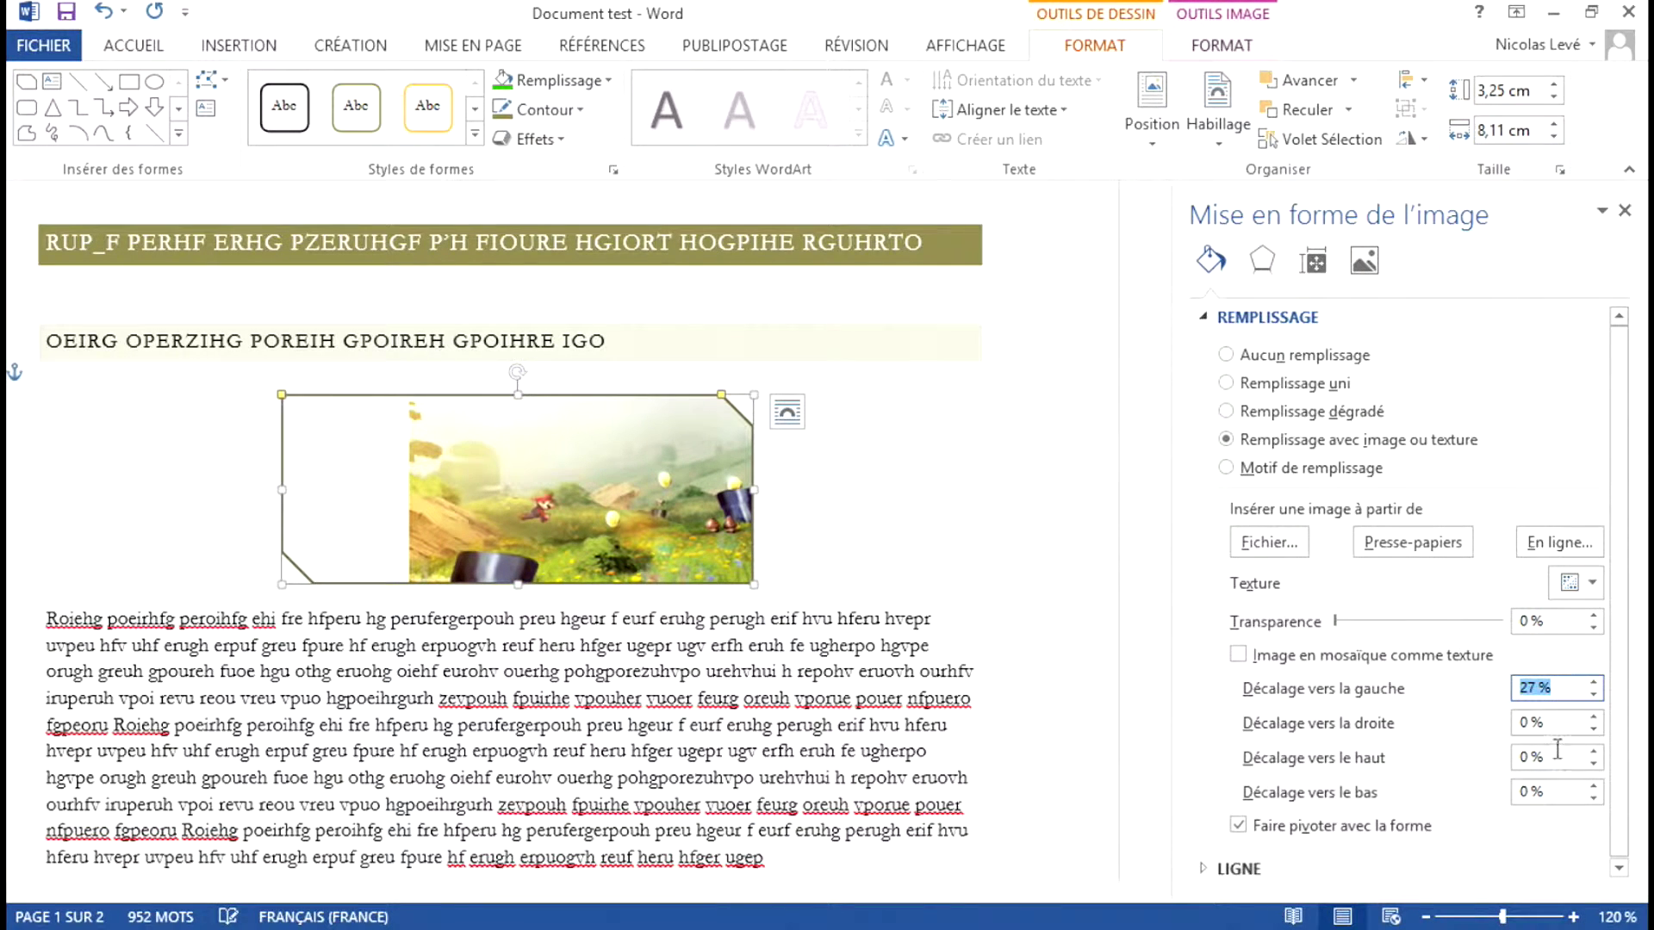
{"action": "left_click", "coordinate": [1594, 717]}
{"action": "left_click", "coordinate": [1594, 717]}
{"action": "left_click", "coordinate": [1595, 716]}
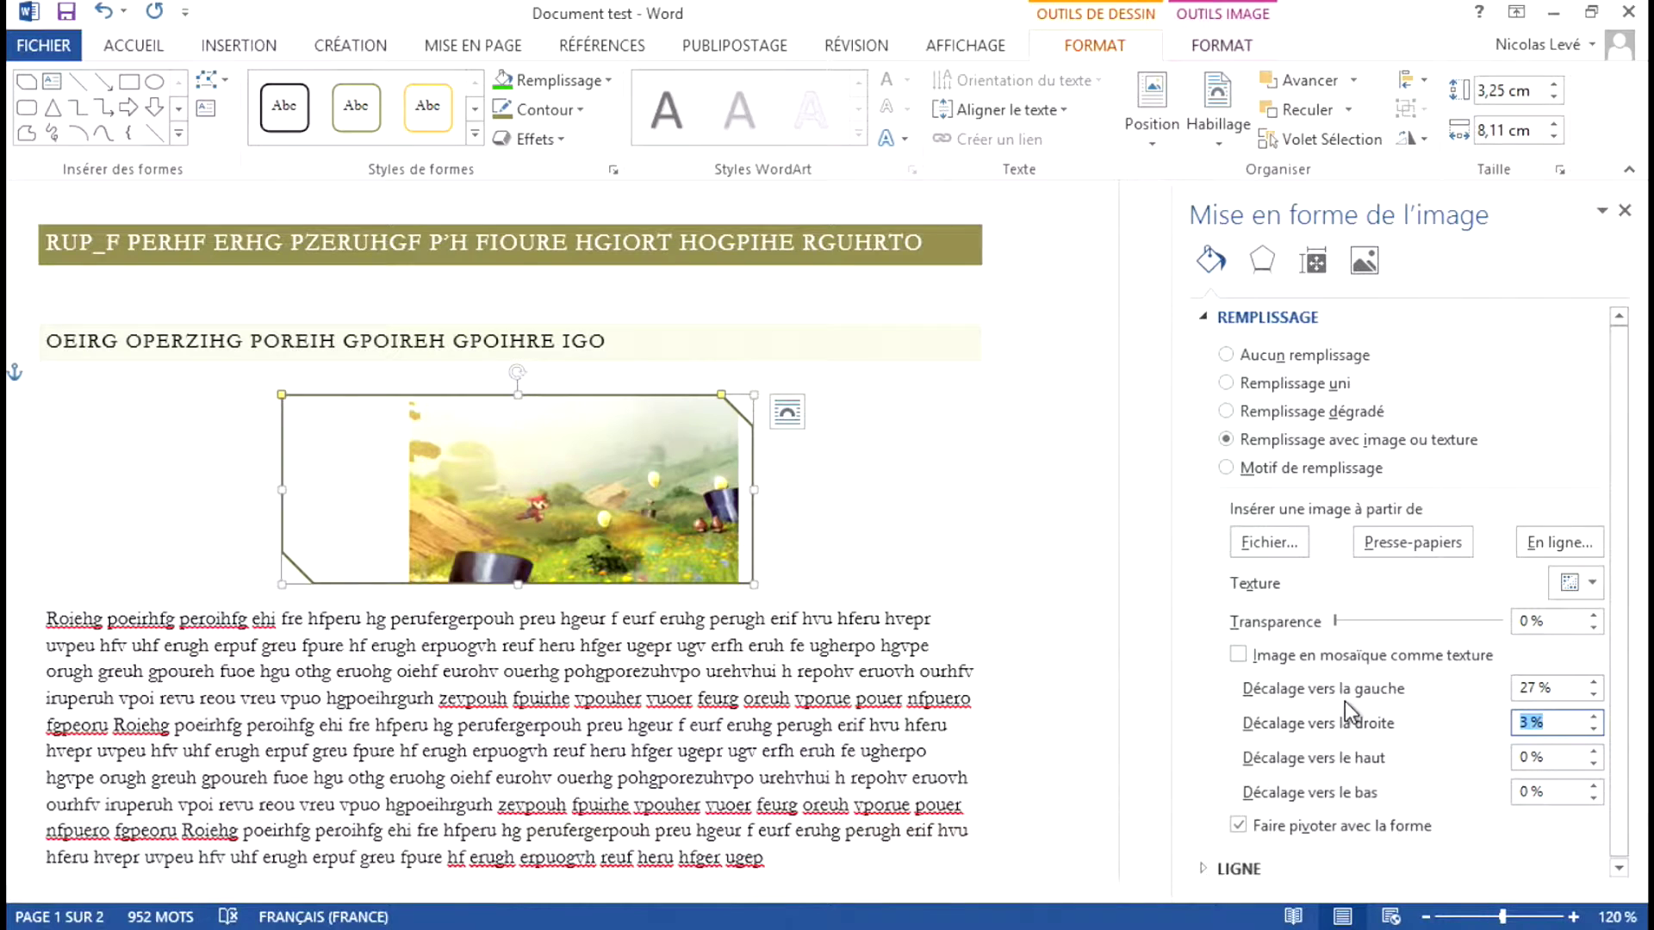
{"action": "left_click", "coordinate": [1579, 584]}
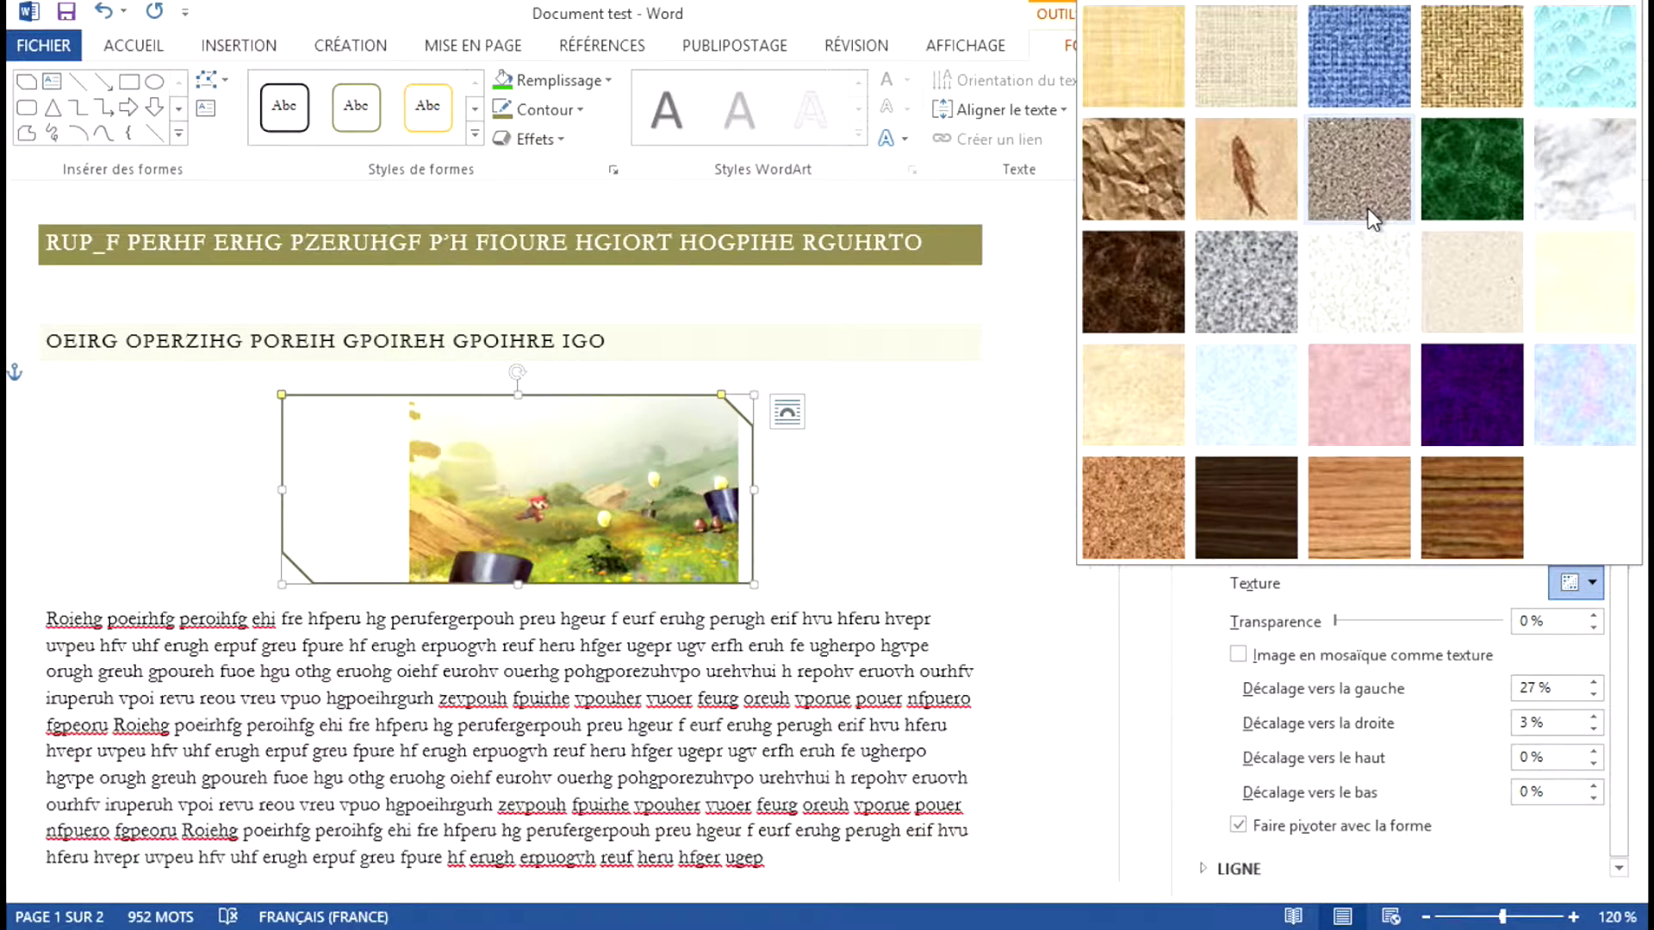
Fill the rectangle with the burlap texture and set its X offset to 16 pt
{"action": "left_click", "coordinate": [1471, 64]}
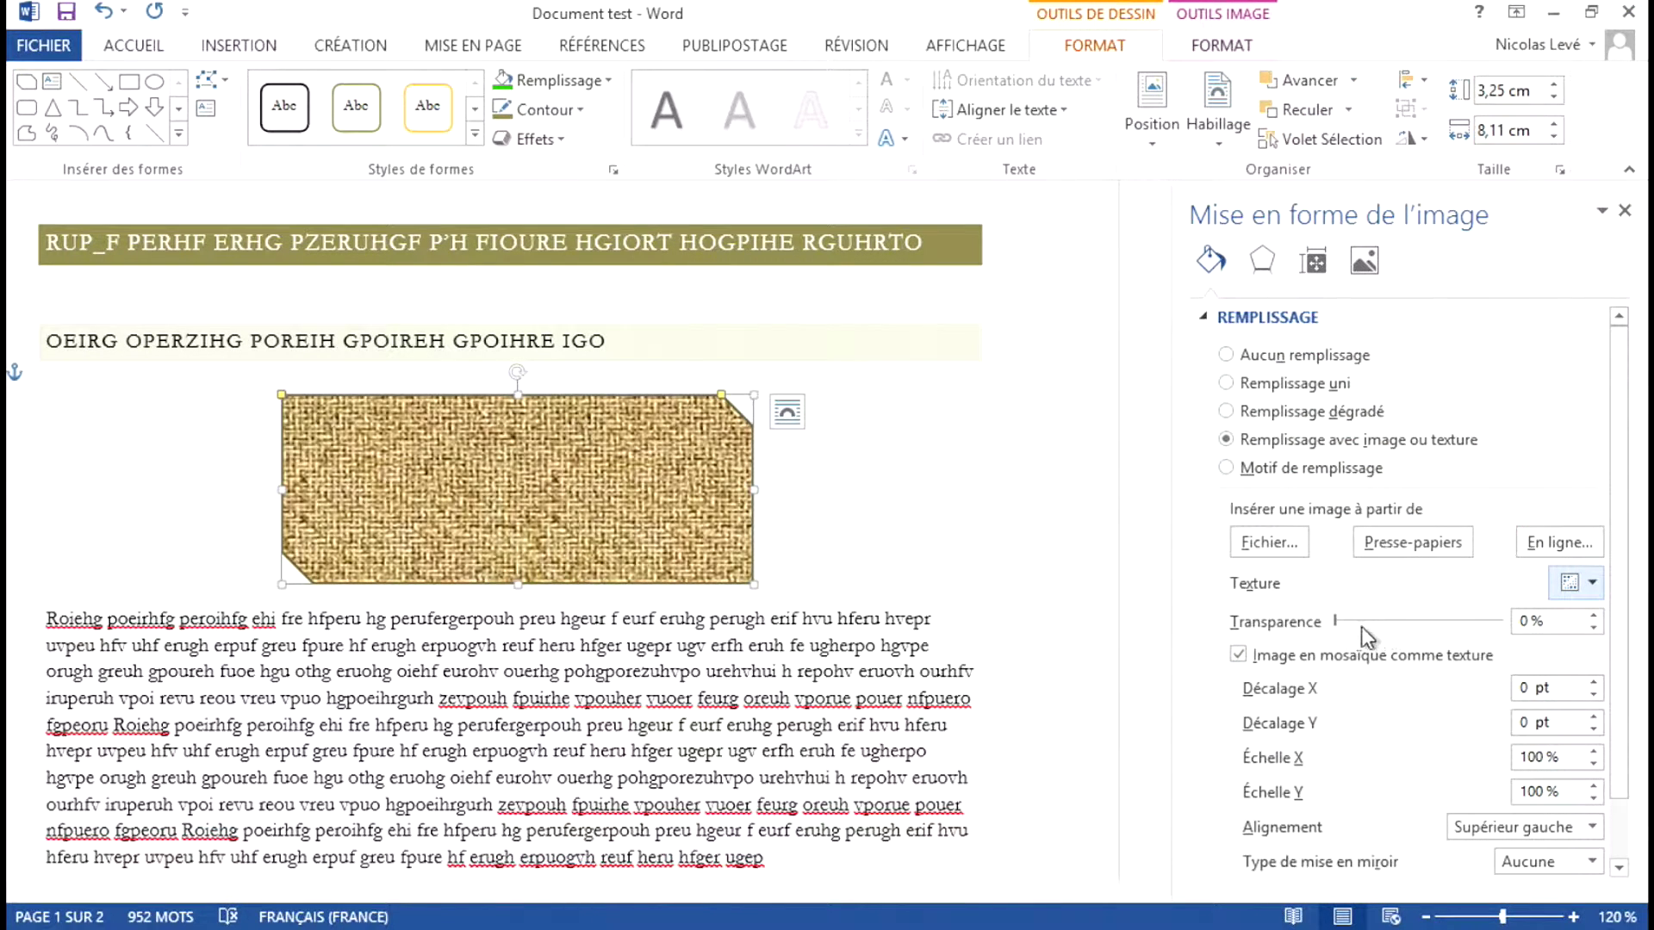
{"action": "left_click", "coordinate": [1594, 683]}
{"action": "left_click", "coordinate": [1594, 683]}
{"action": "left_click", "coordinate": [1594, 683]}
{"action": "left_click", "coordinate": [1594, 683]}
{"action": "left_click", "coordinate": [1595, 683]}
{"action": "left_click", "coordinate": [1594, 683]}
Set the burlap texture's Y offset to 33,5 pt and close the formatting pane
{"action": "left_click", "coordinate": [1595, 716]}
{"action": "left_click", "coordinate": [1594, 717]}
{"action": "left_click", "coordinate": [1595, 717]}
{"action": "left_click", "coordinate": [1595, 717]}
{"action": "left_click", "coordinate": [1595, 717]}
{"action": "left_click", "coordinate": [1594, 717]}
{"action": "left_click", "coordinate": [1594, 716]}
{"action": "left_click", "coordinate": [1594, 717]}
{"action": "left_click", "coordinate": [1595, 717]}
{"action": "left_click", "coordinate": [1595, 717]}
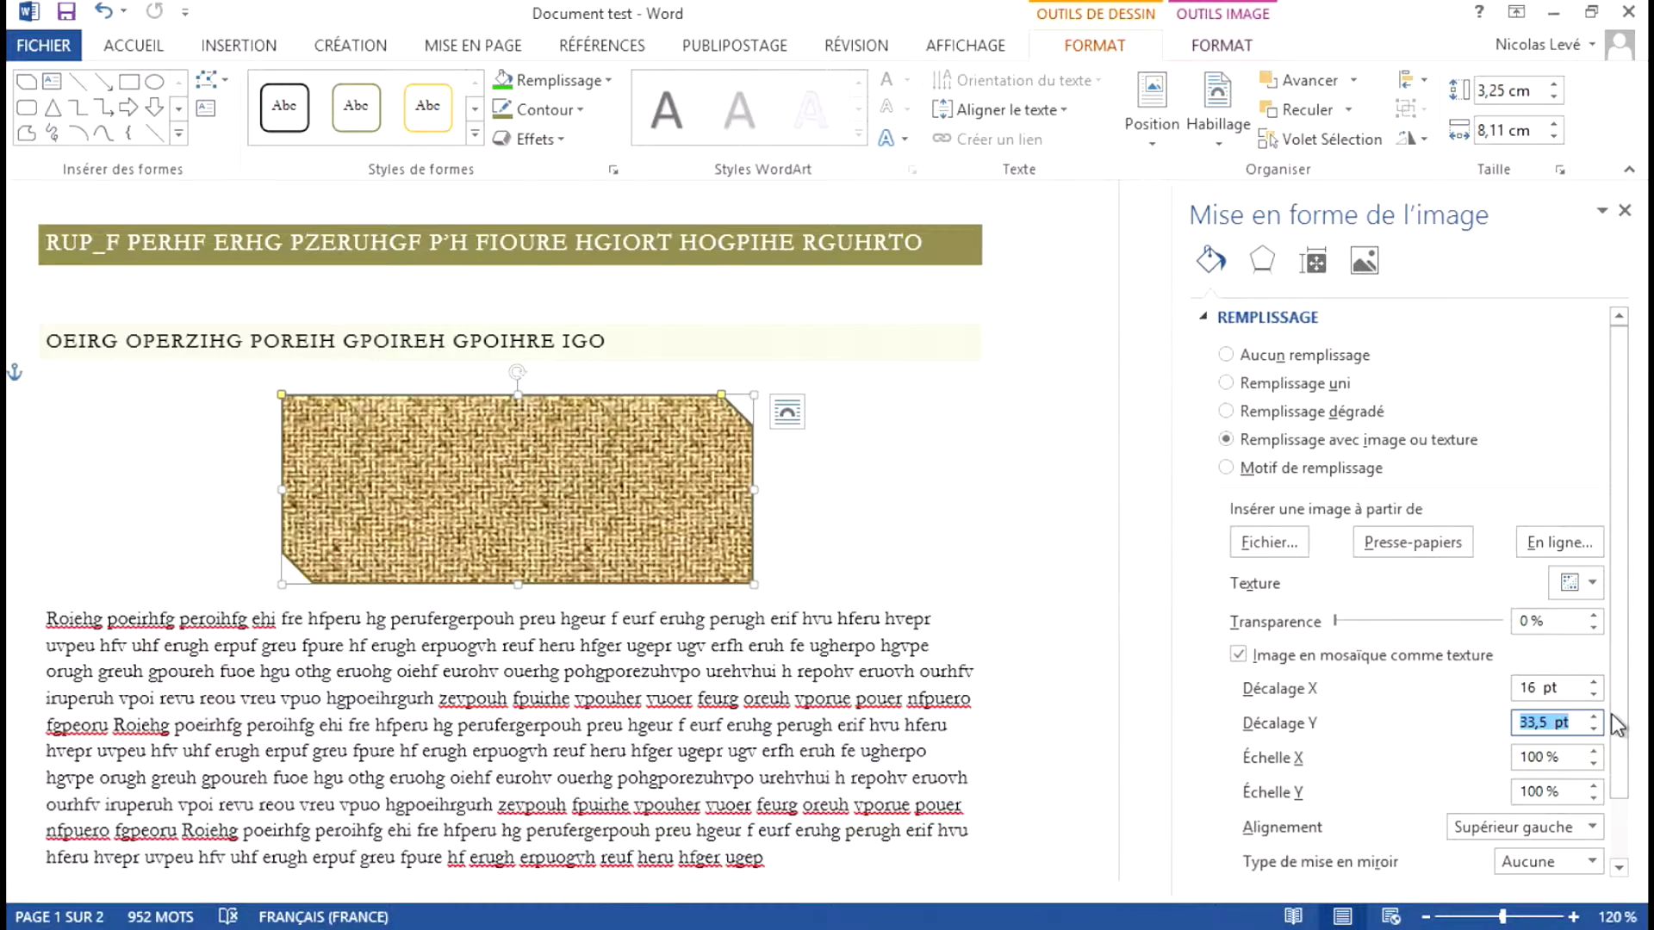
{"action": "left_click", "coordinate": [1625, 211]}
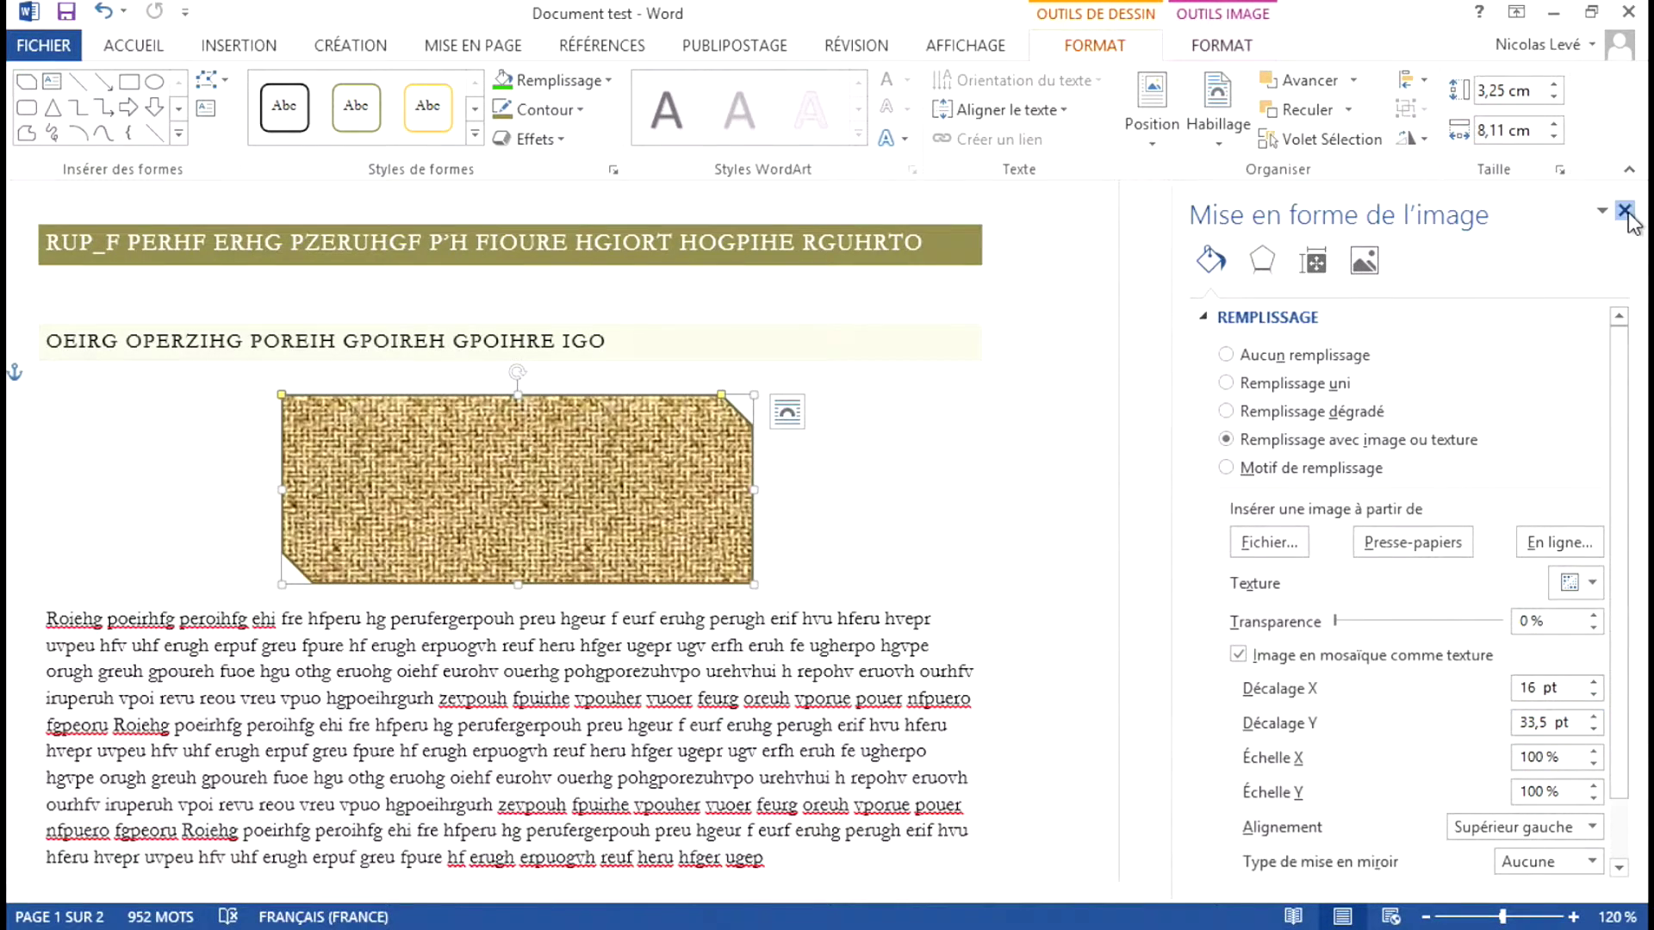